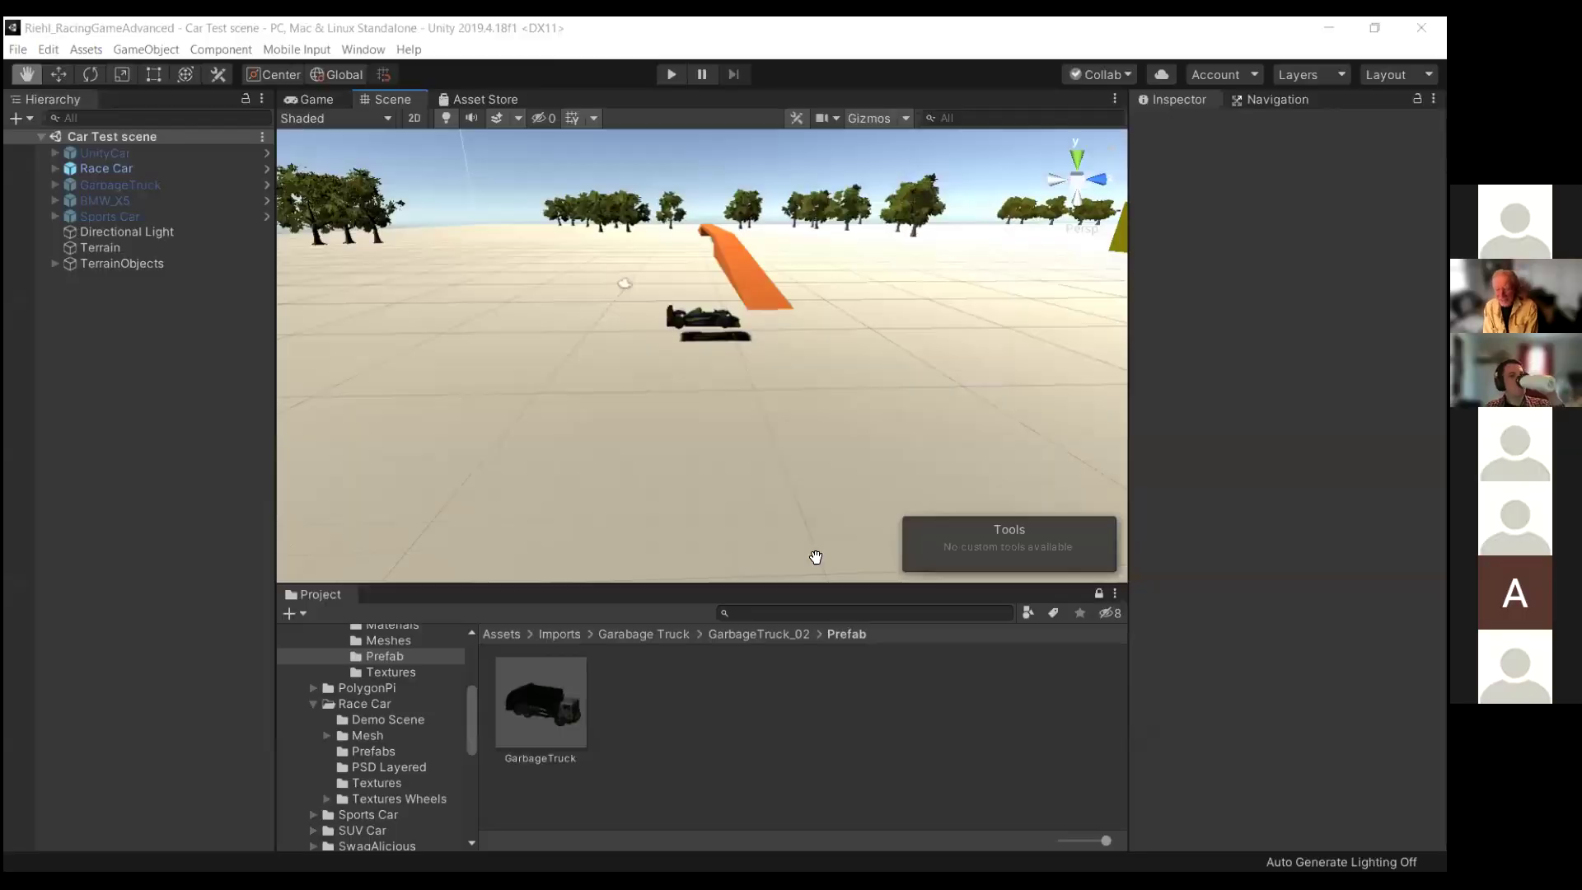
Activate the disabled GarbageTruck, BMW_X5 and Sports Car objects in the Car Test scene.
left_click(102, 183)
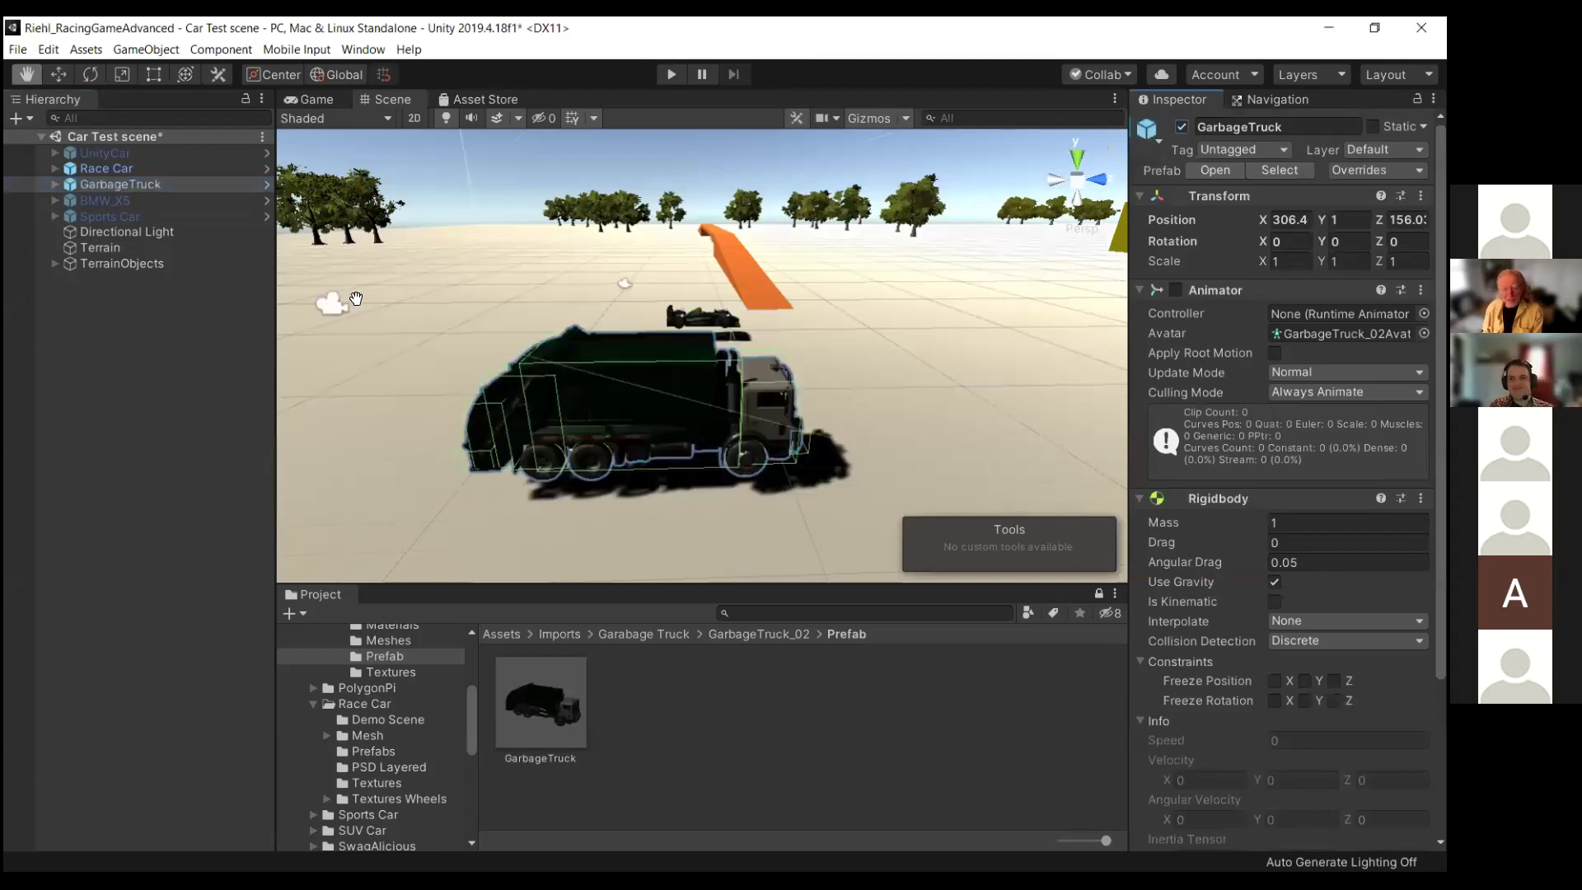
scroll(712, 374, "down", 3)
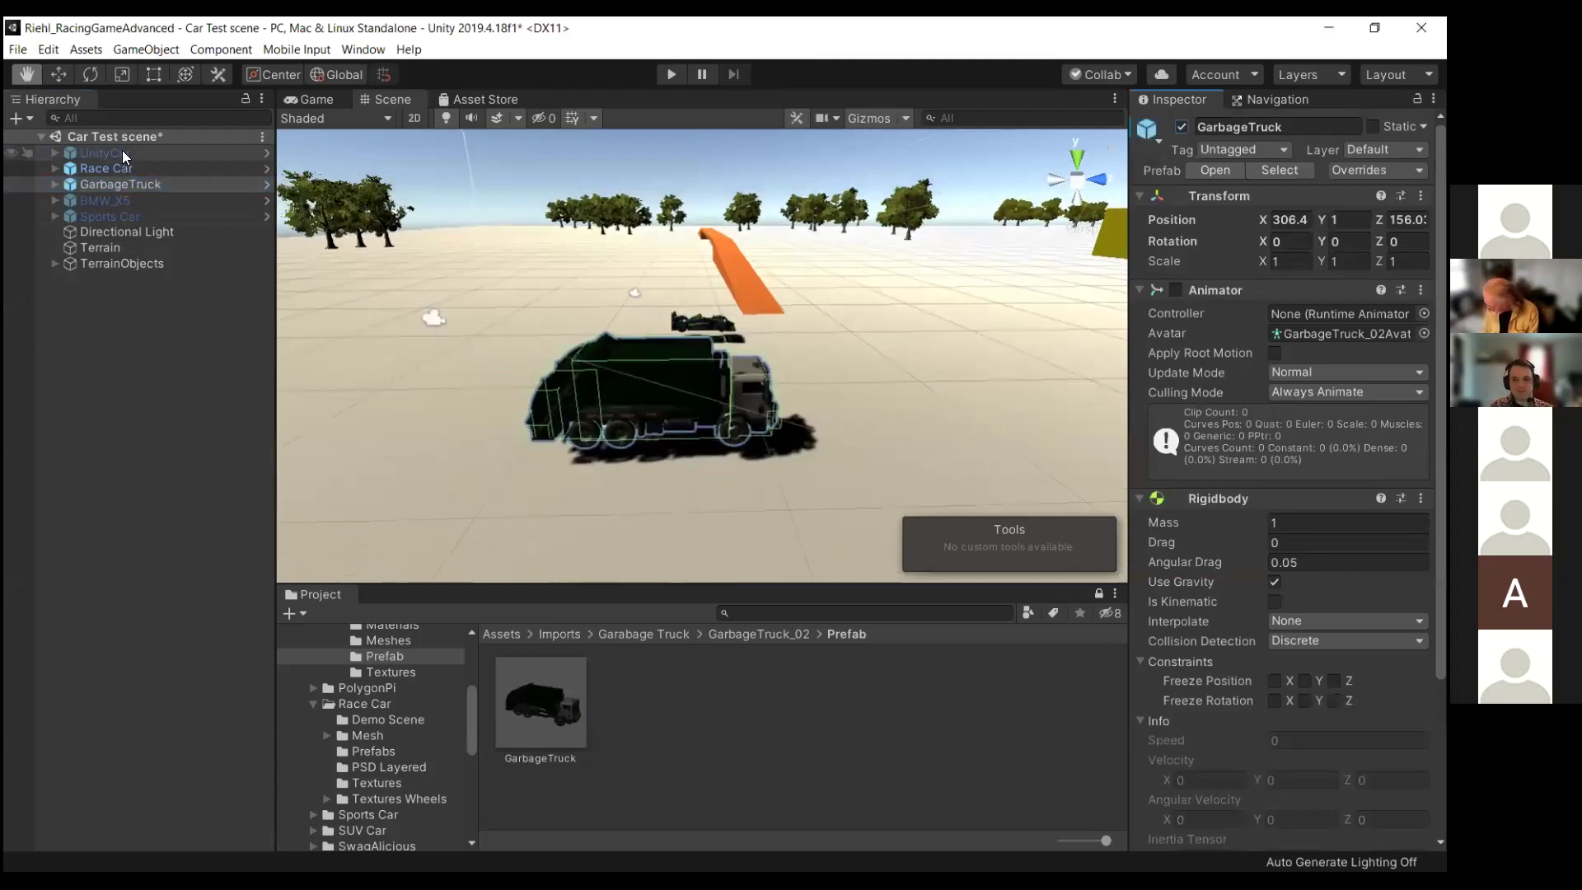
left_click(120, 203)
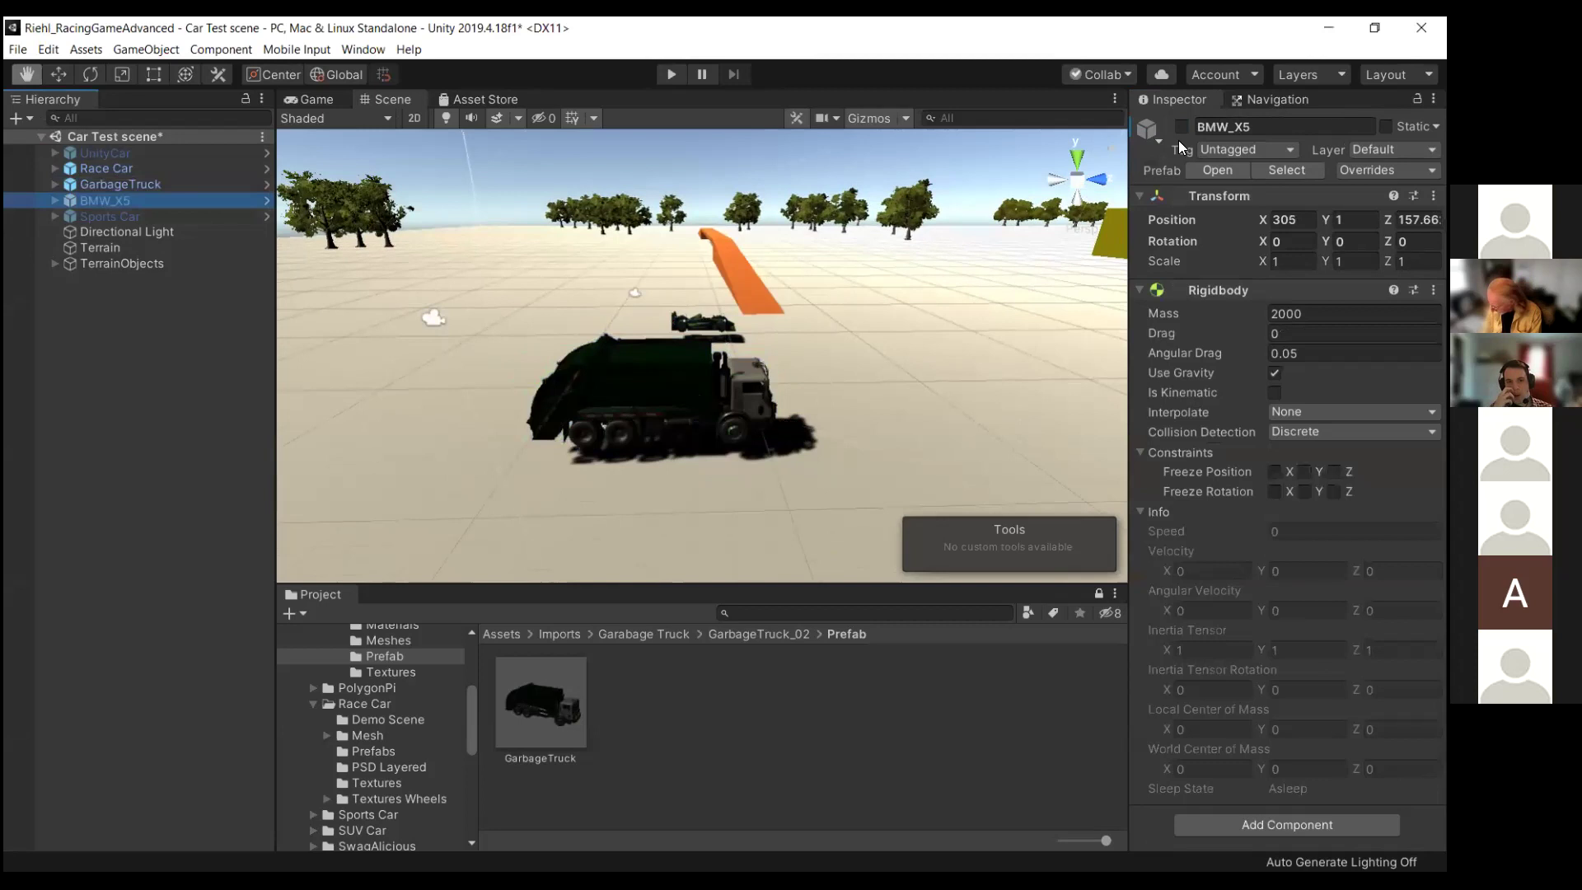
left_click(160, 216)
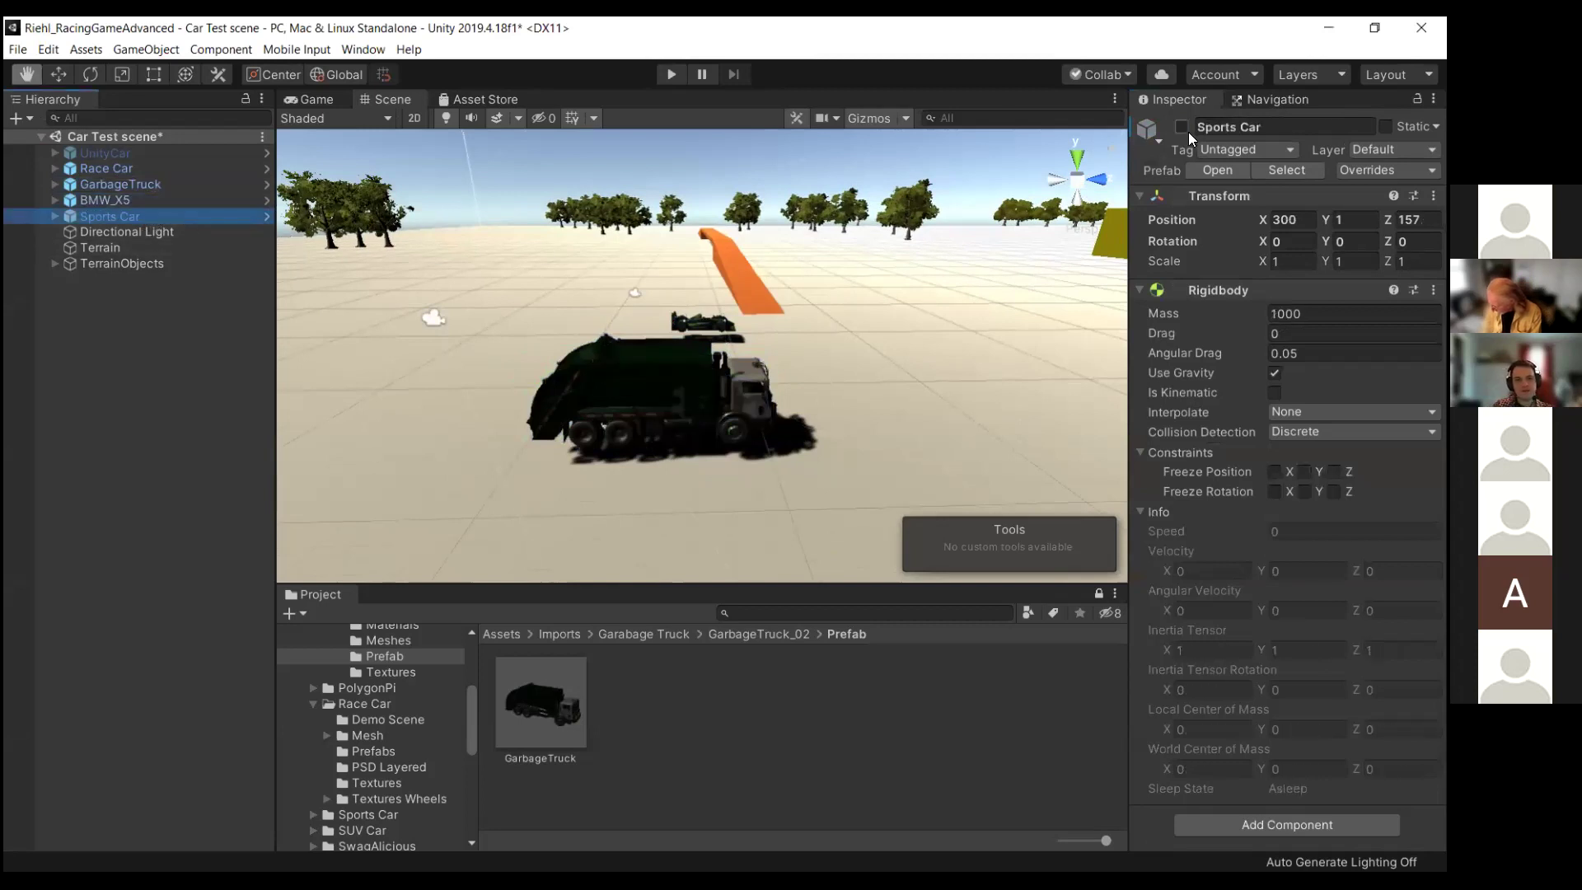
left_click(1182, 127)
Set the GarbageTruck's X position to 310 so it stands clear of the BMW_X5.
left_click_drag(848, 319, 782, 346)
left_click(165, 168)
left_click(163, 183)
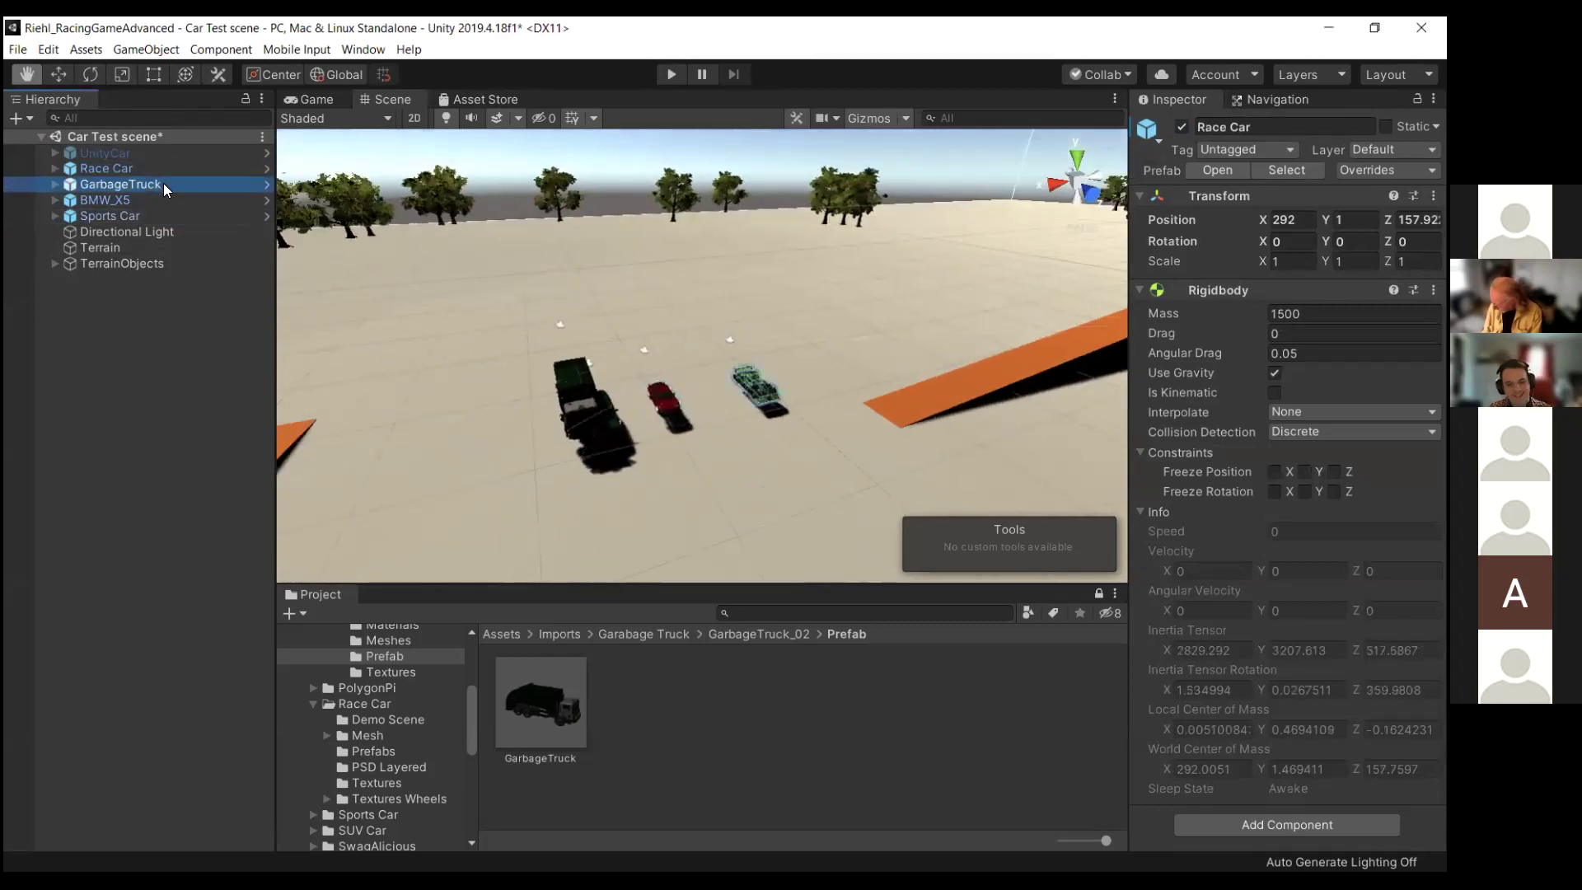
key("w")
key("e")
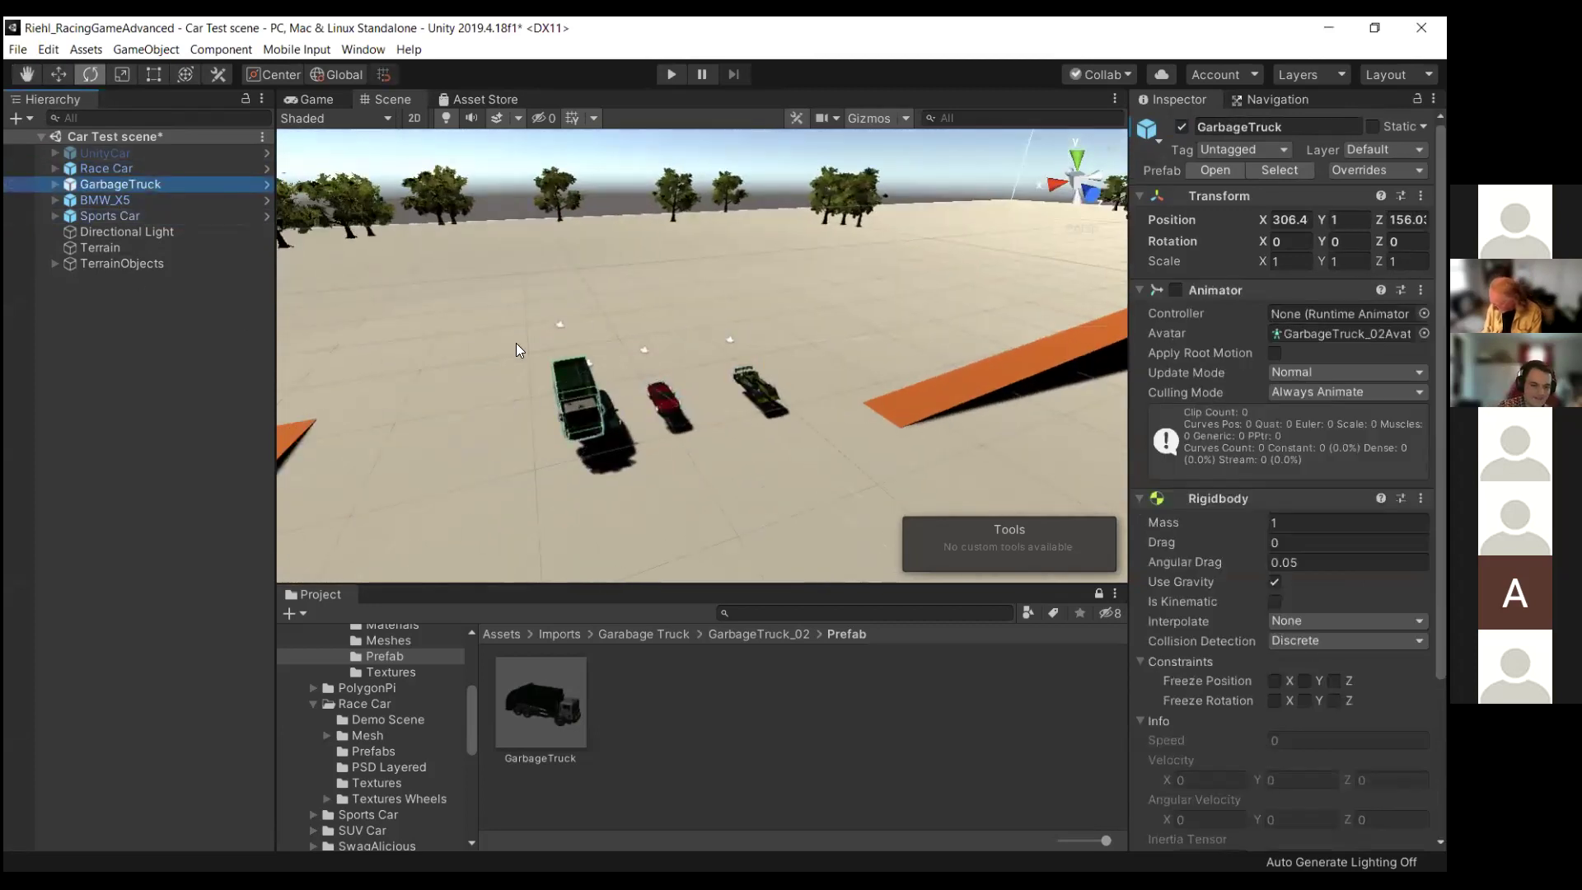
key("r")
left_click(94, 169)
left_click(115, 184)
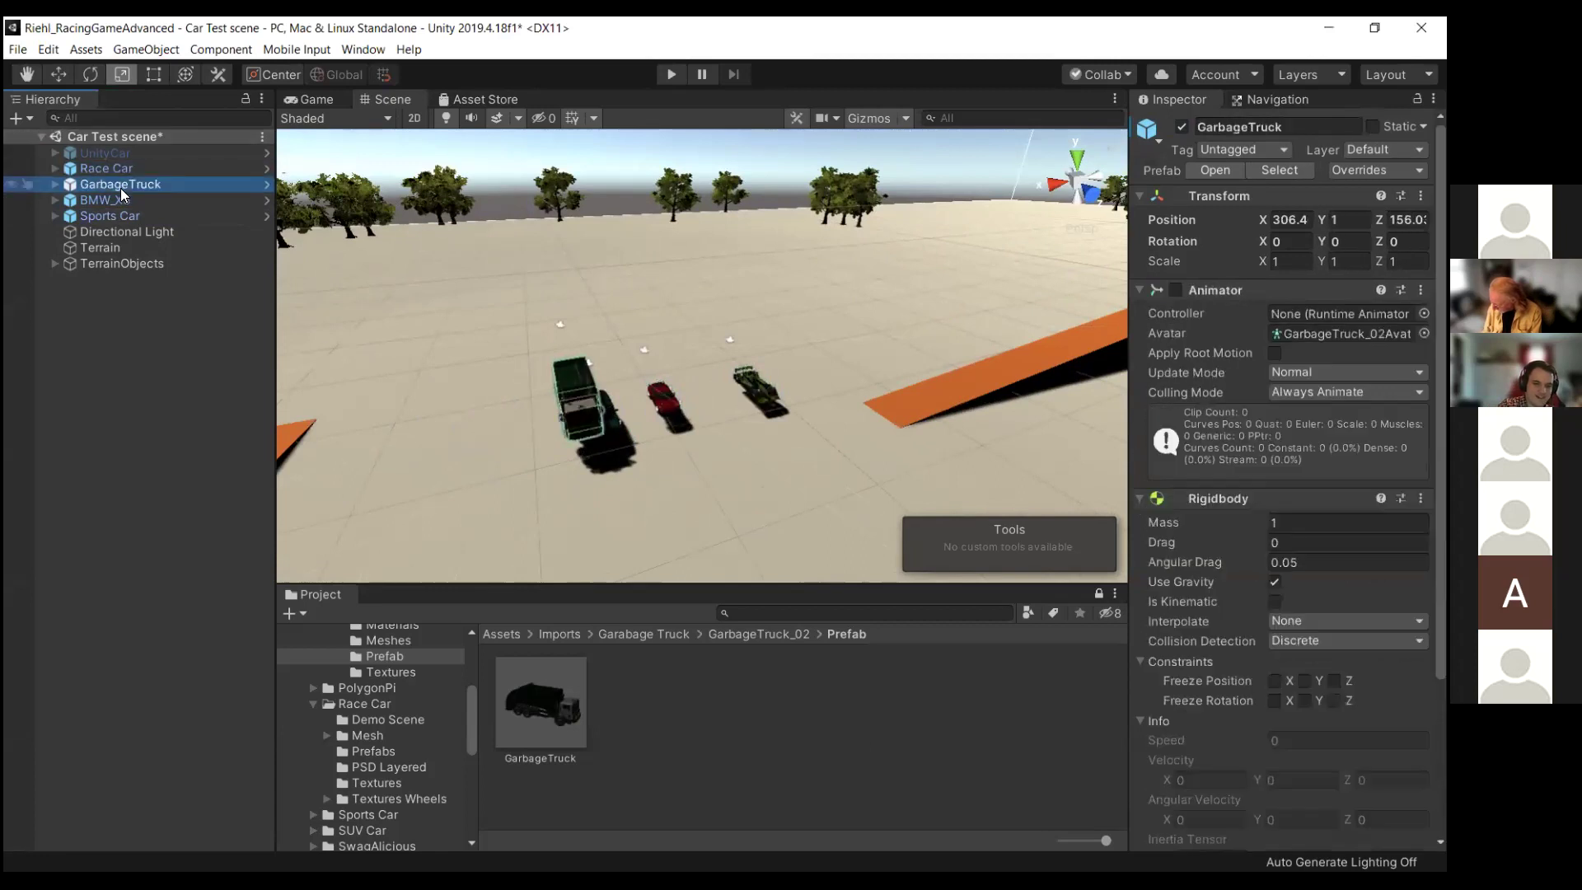
key("w")
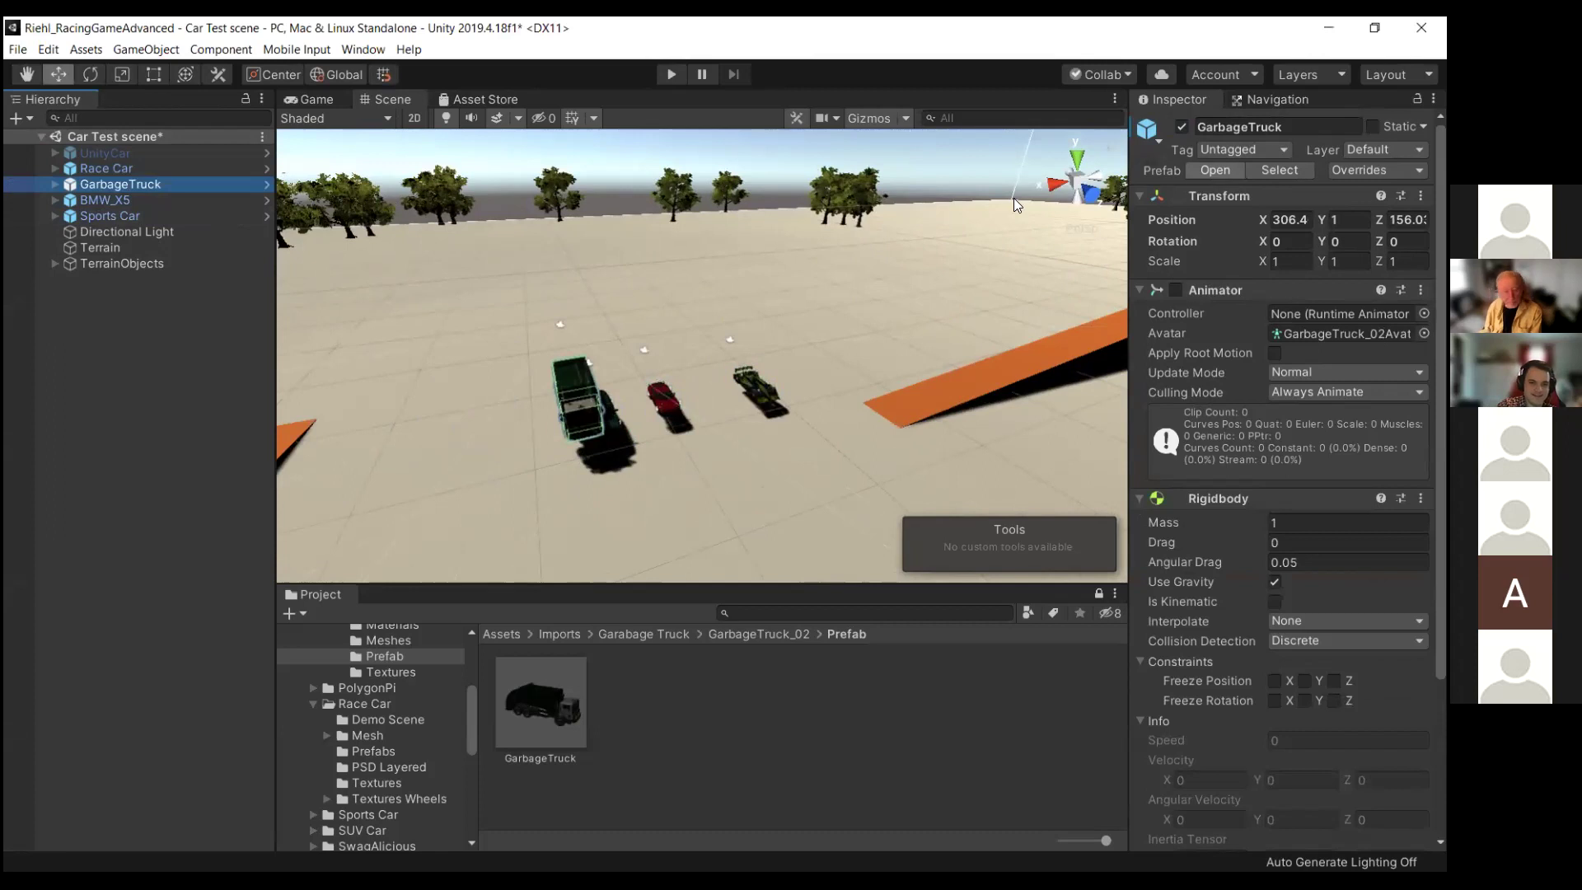
left_click(1289, 219)
type("310")
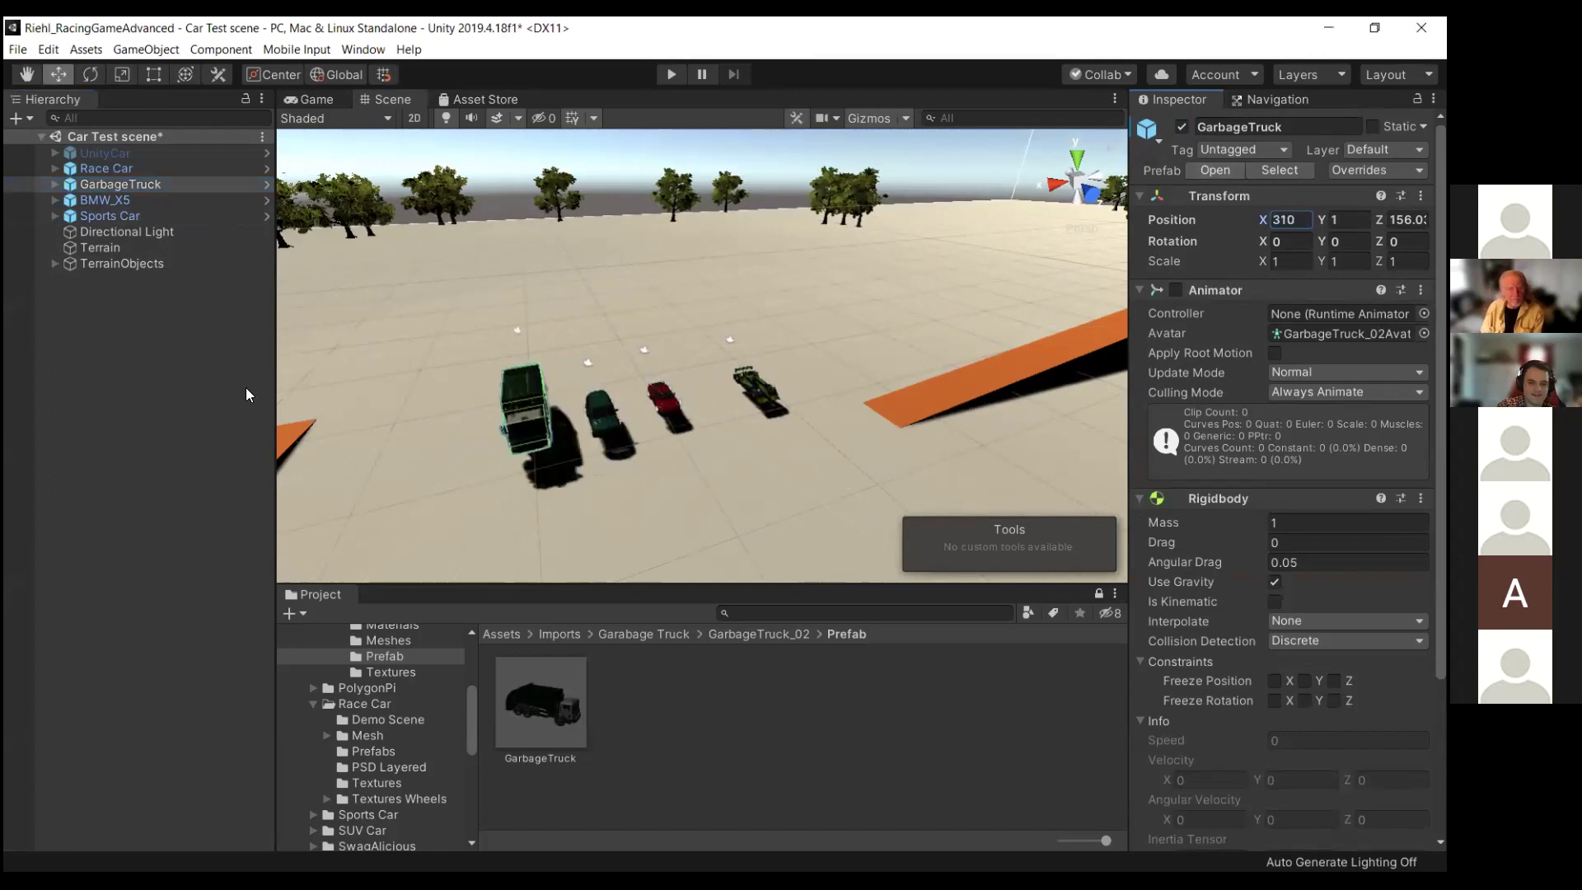
Examine the lined-up vehicles in the scene, highlighting the BMW_X5 and the Race Car.
left_click(171, 182)
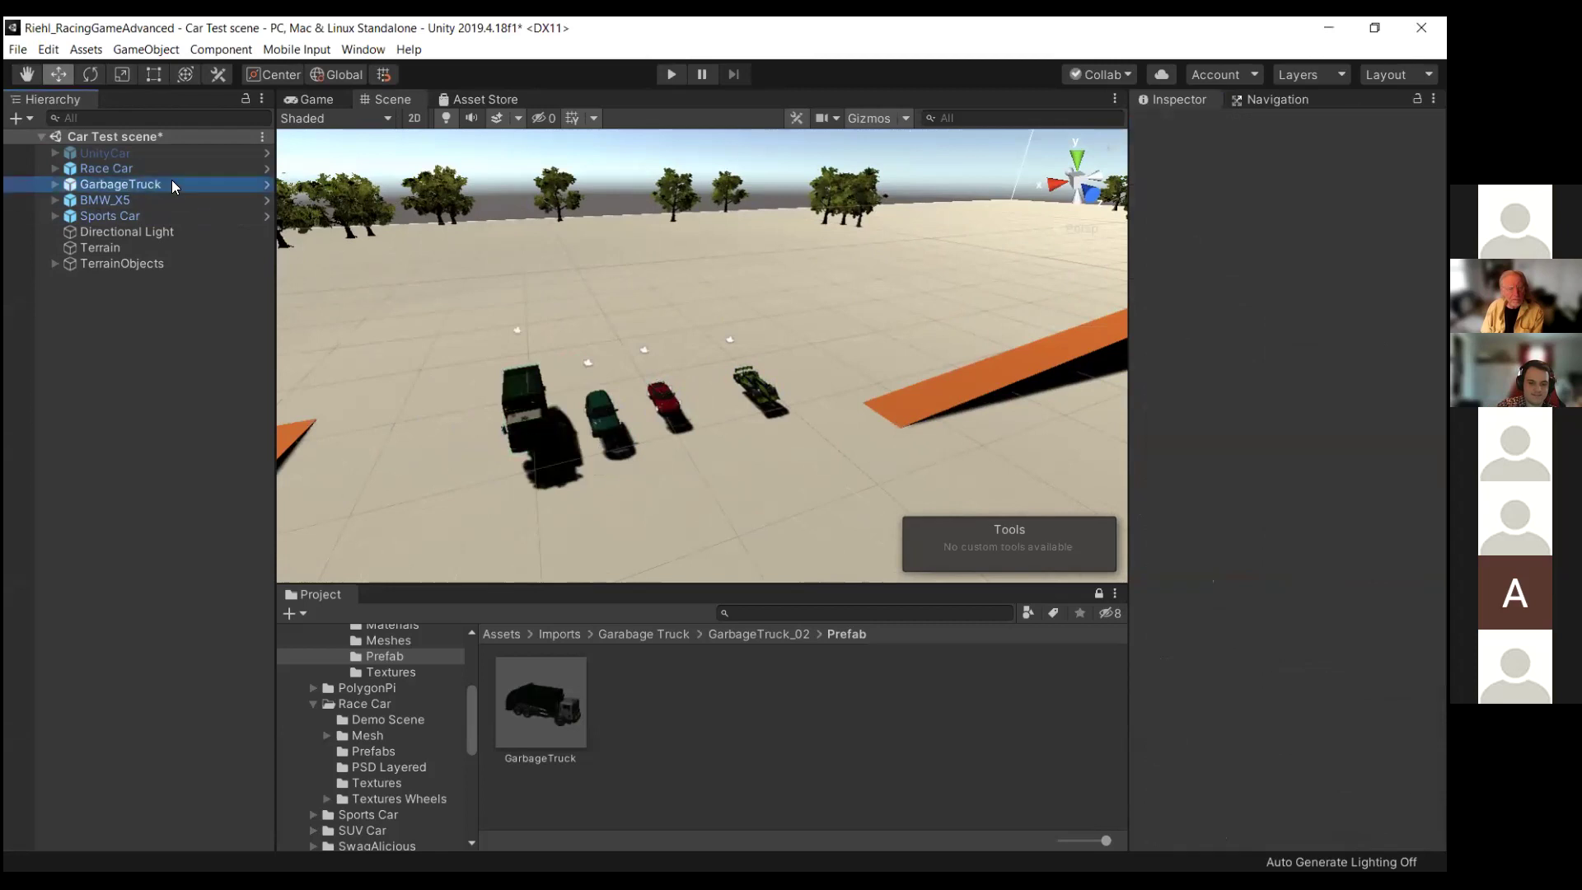
left_click(105, 200)
right_click_drag(651, 367, 412, 290)
right_click_drag(762, 389, 846, 356)
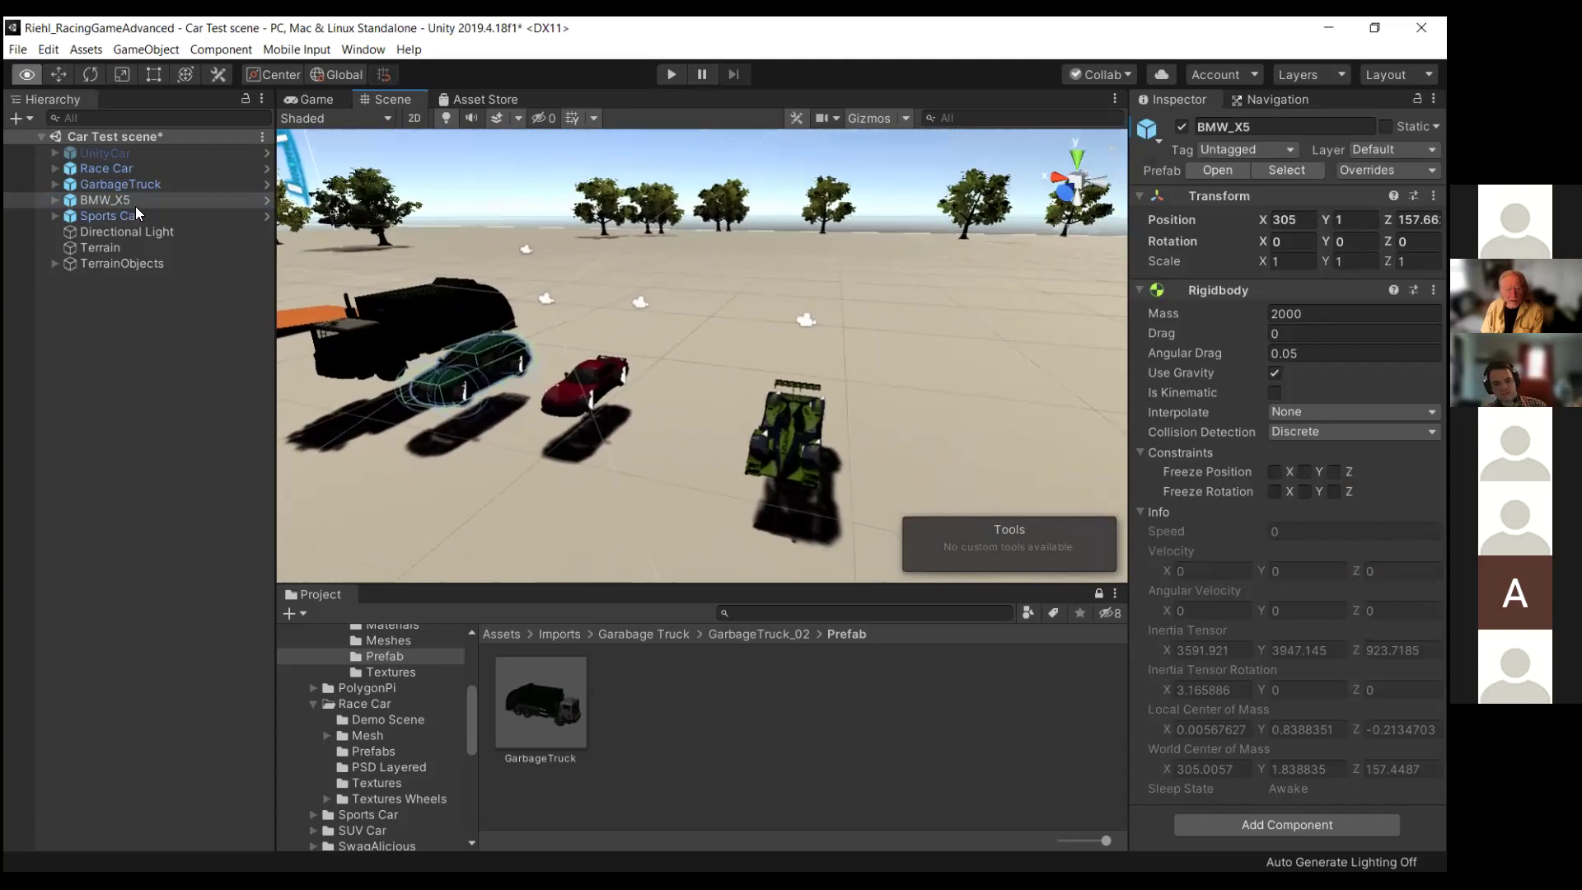
left_click(108, 168)
mouse_move(692, 363)
right_mouse_down()
mouse_move(678, 343)
mouse_move(740, 322)
mouse_move(651, 372)
mouse_move(753, 363)
mouse_move(700, 367)
right_mouse_up()
scroll(700, 367, "down", 3)
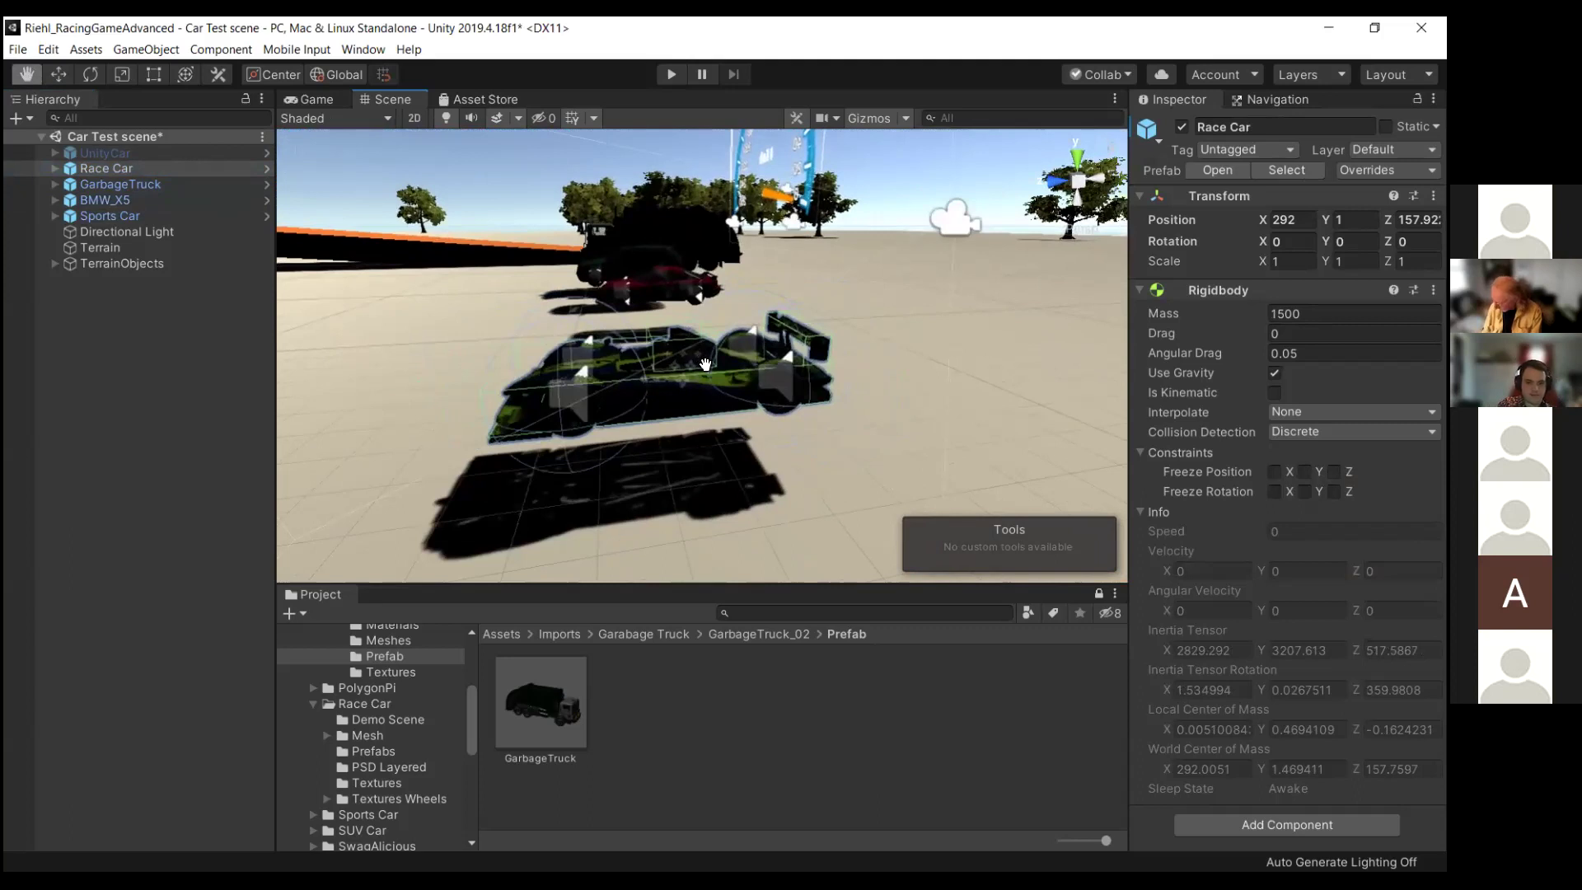
left_click_drag(621, 471, 733, 503, "alt")
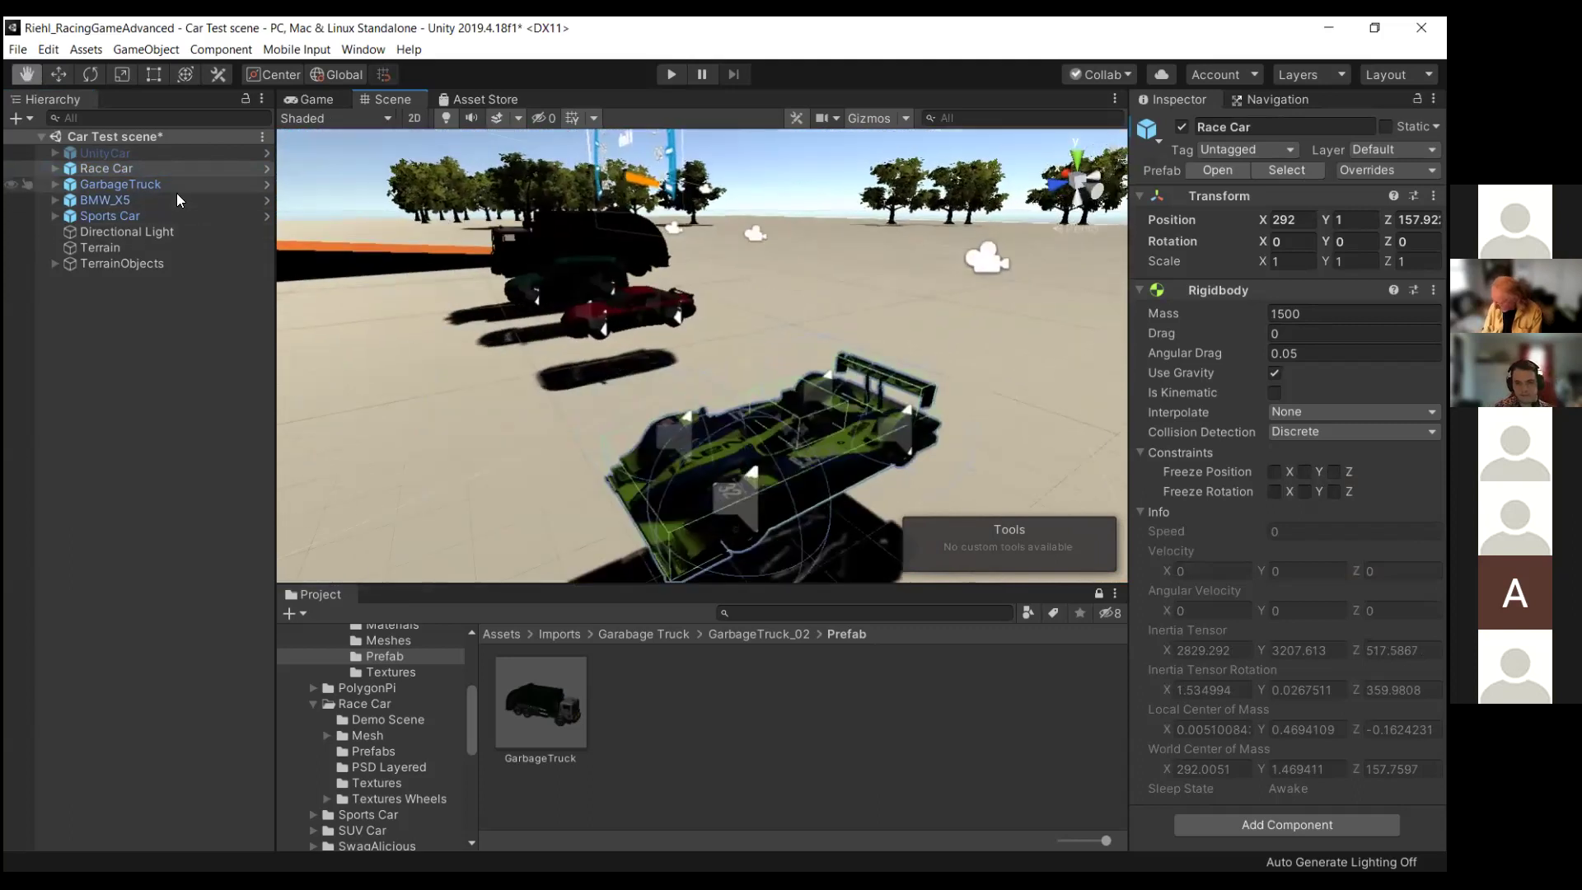
Open the Race Car prefab from the Race Car import's Prefabs folder and view it at an angle.
scroll(379, 720, "up", 5)
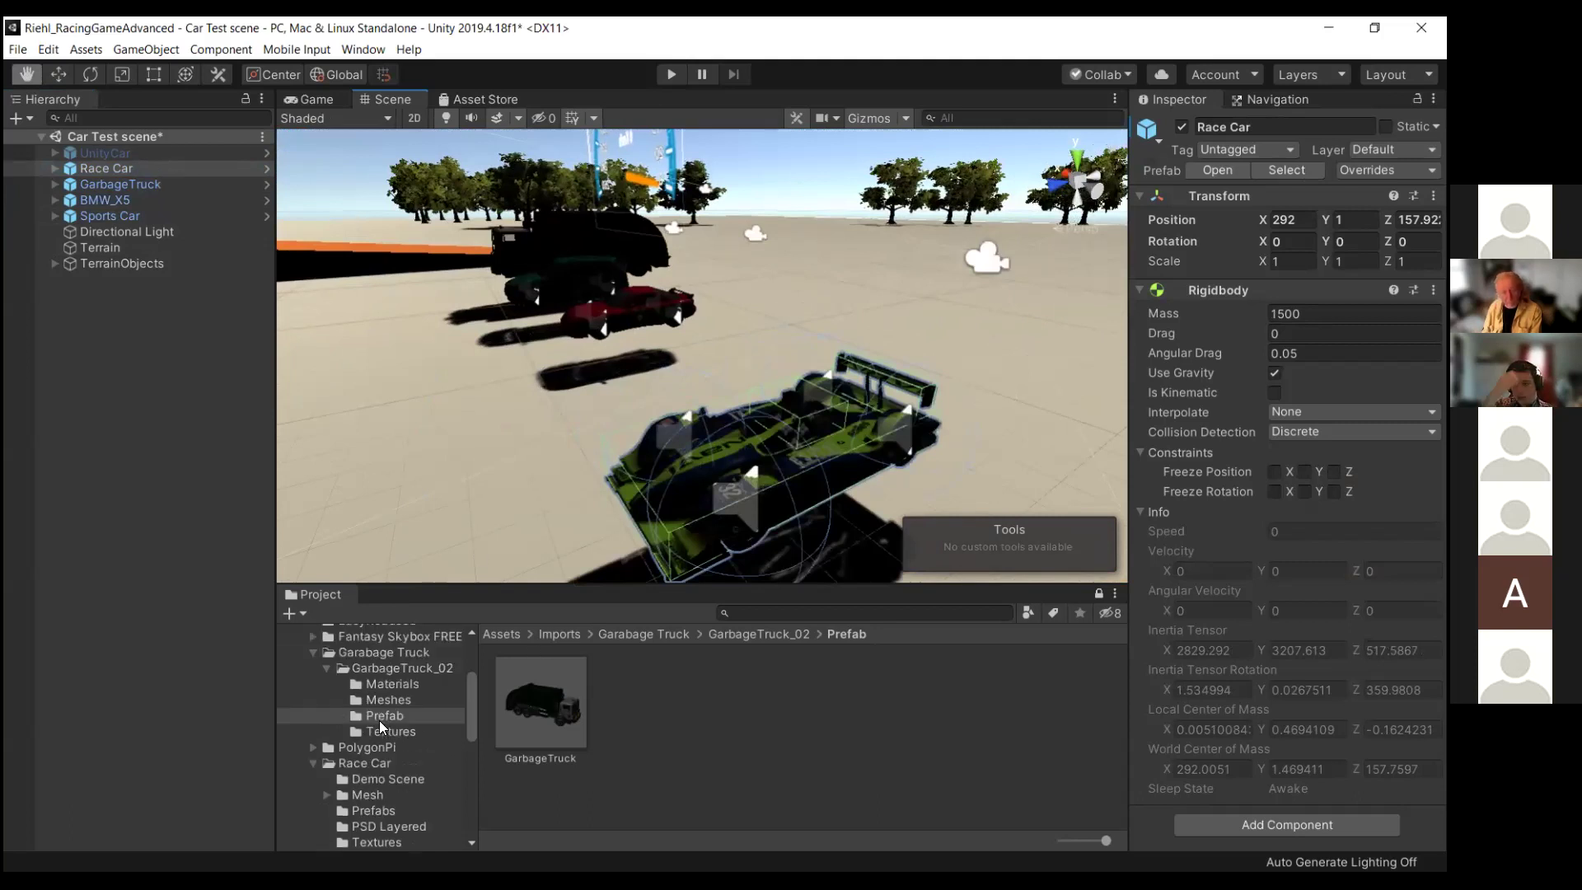
scroll(403, 752, "down", 4)
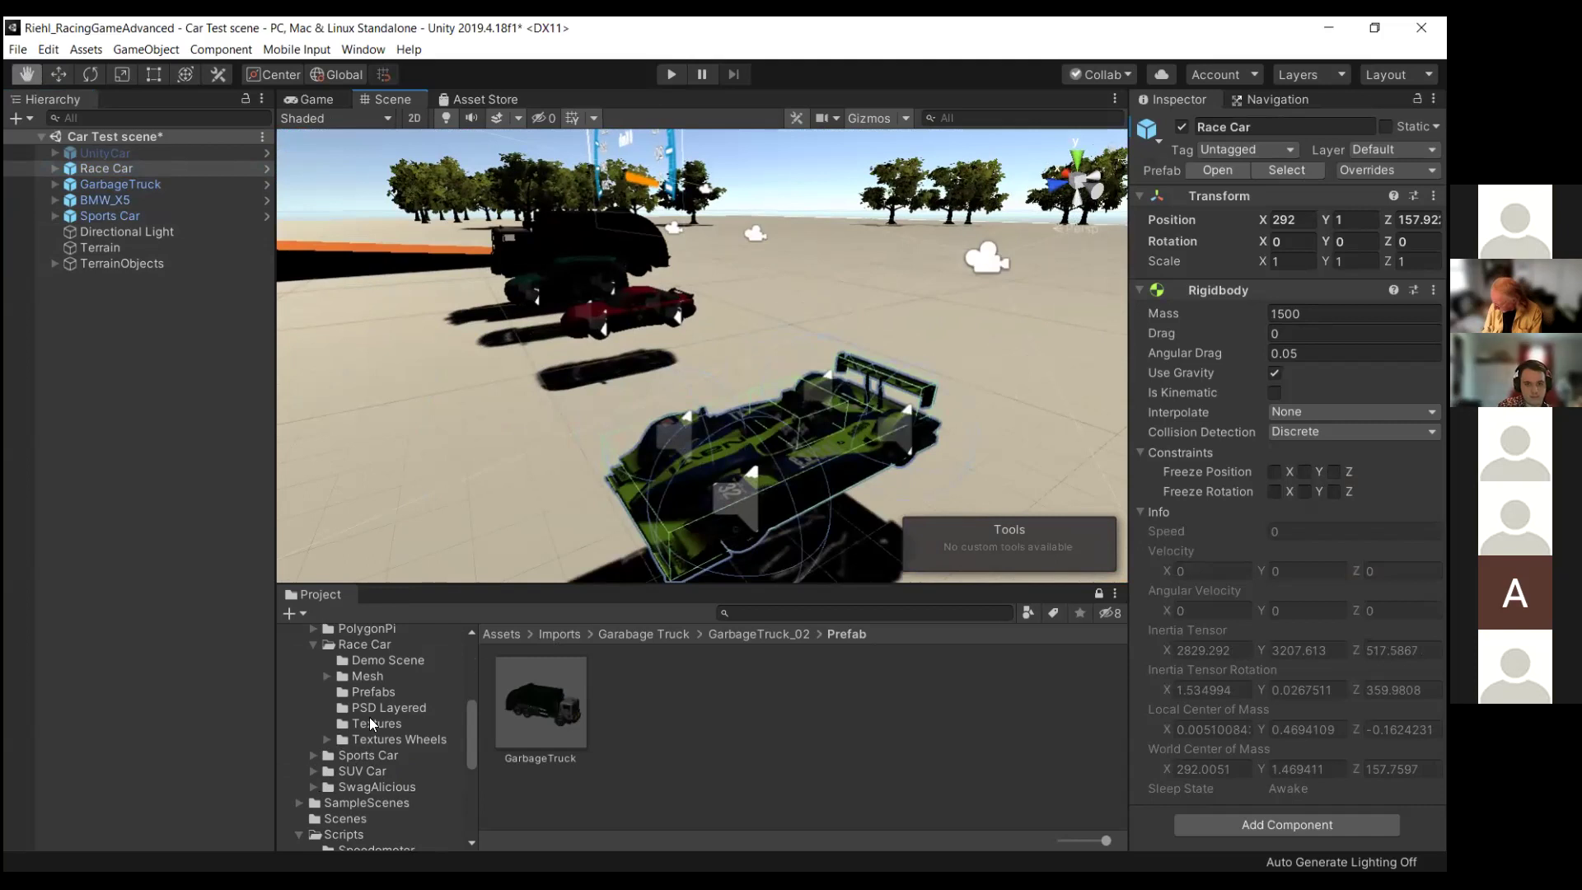
left_click(379, 692)
left_click(655, 704)
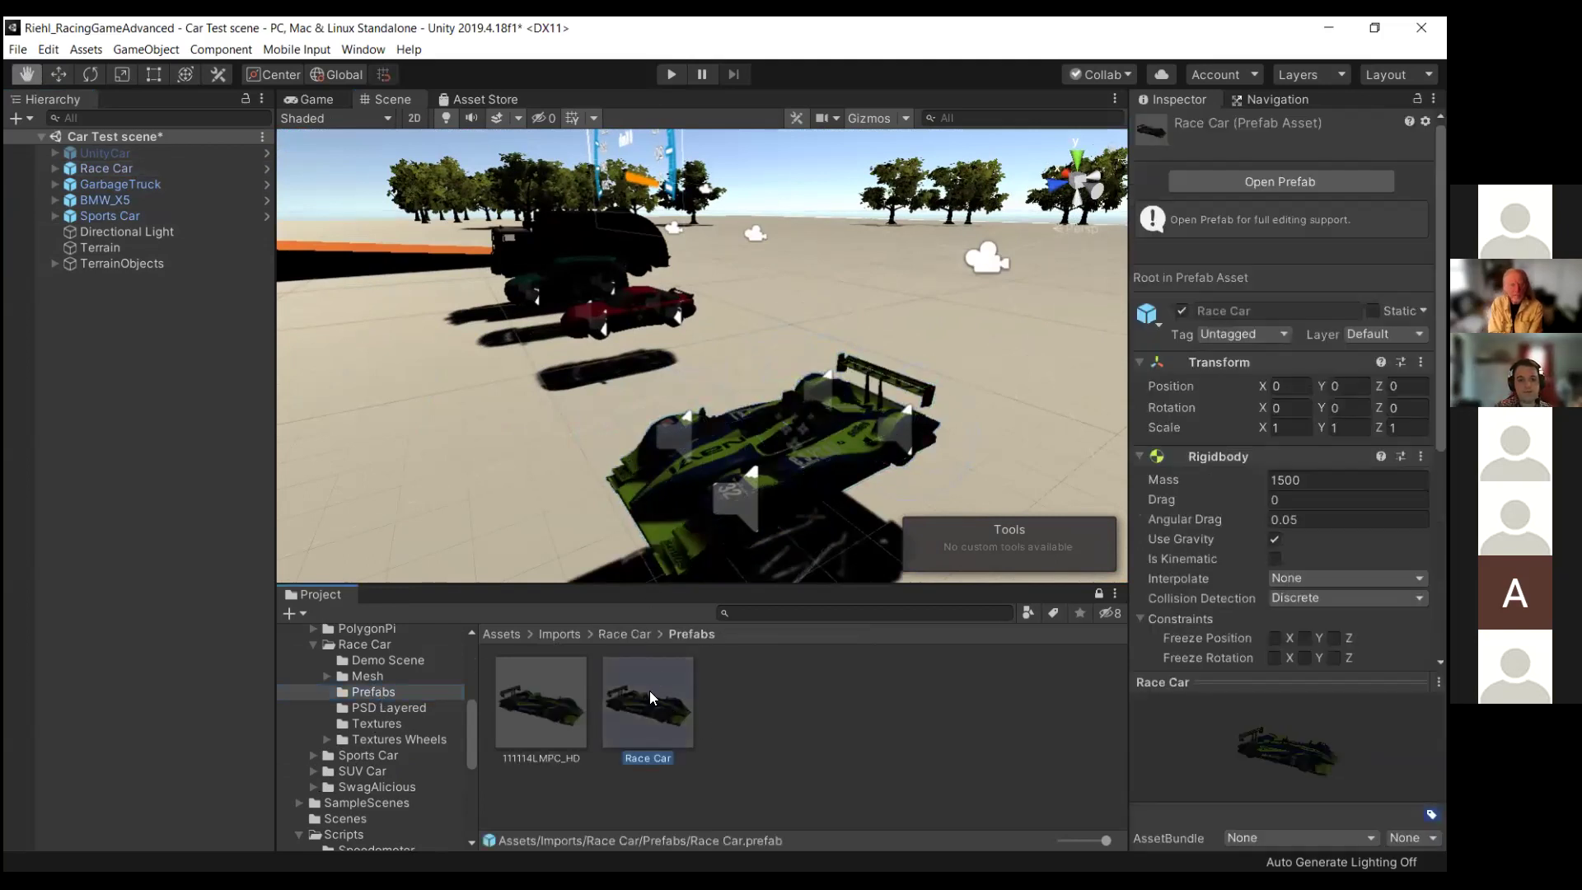
double_click(649, 691)
left_click_drag(650, 404, 589, 400, "alt")
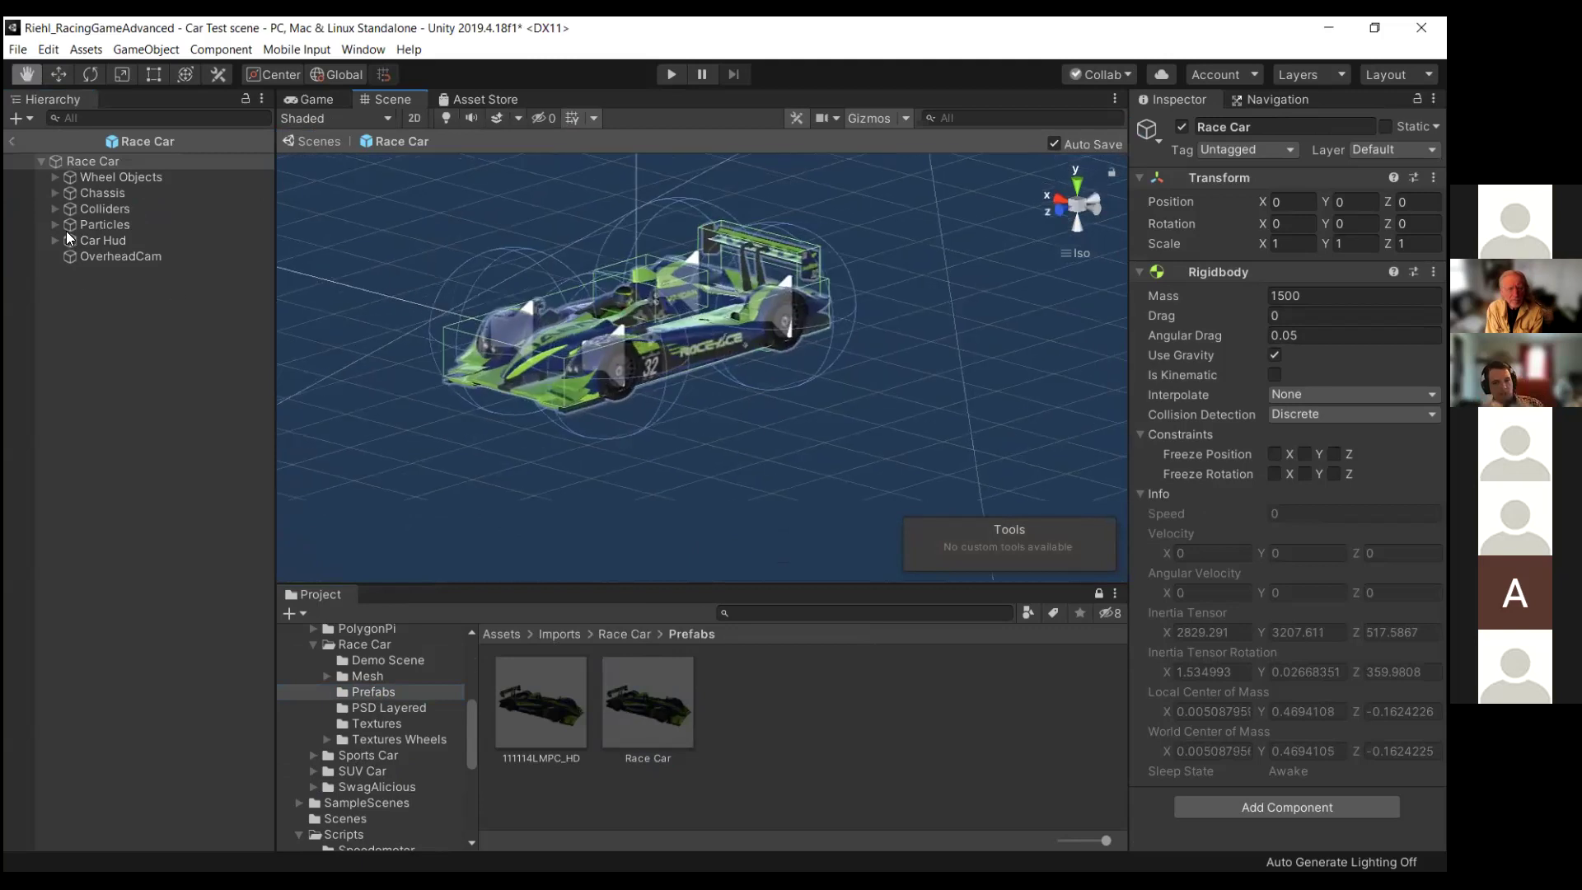
Examine the Race Car prefab's Colliders, Chassis, Wheel Objects with the Rear Driver Collider, OverheadCam and Car Hud.
left_click(116, 212)
left_click_drag(330, 272, 581, 246, "alt")
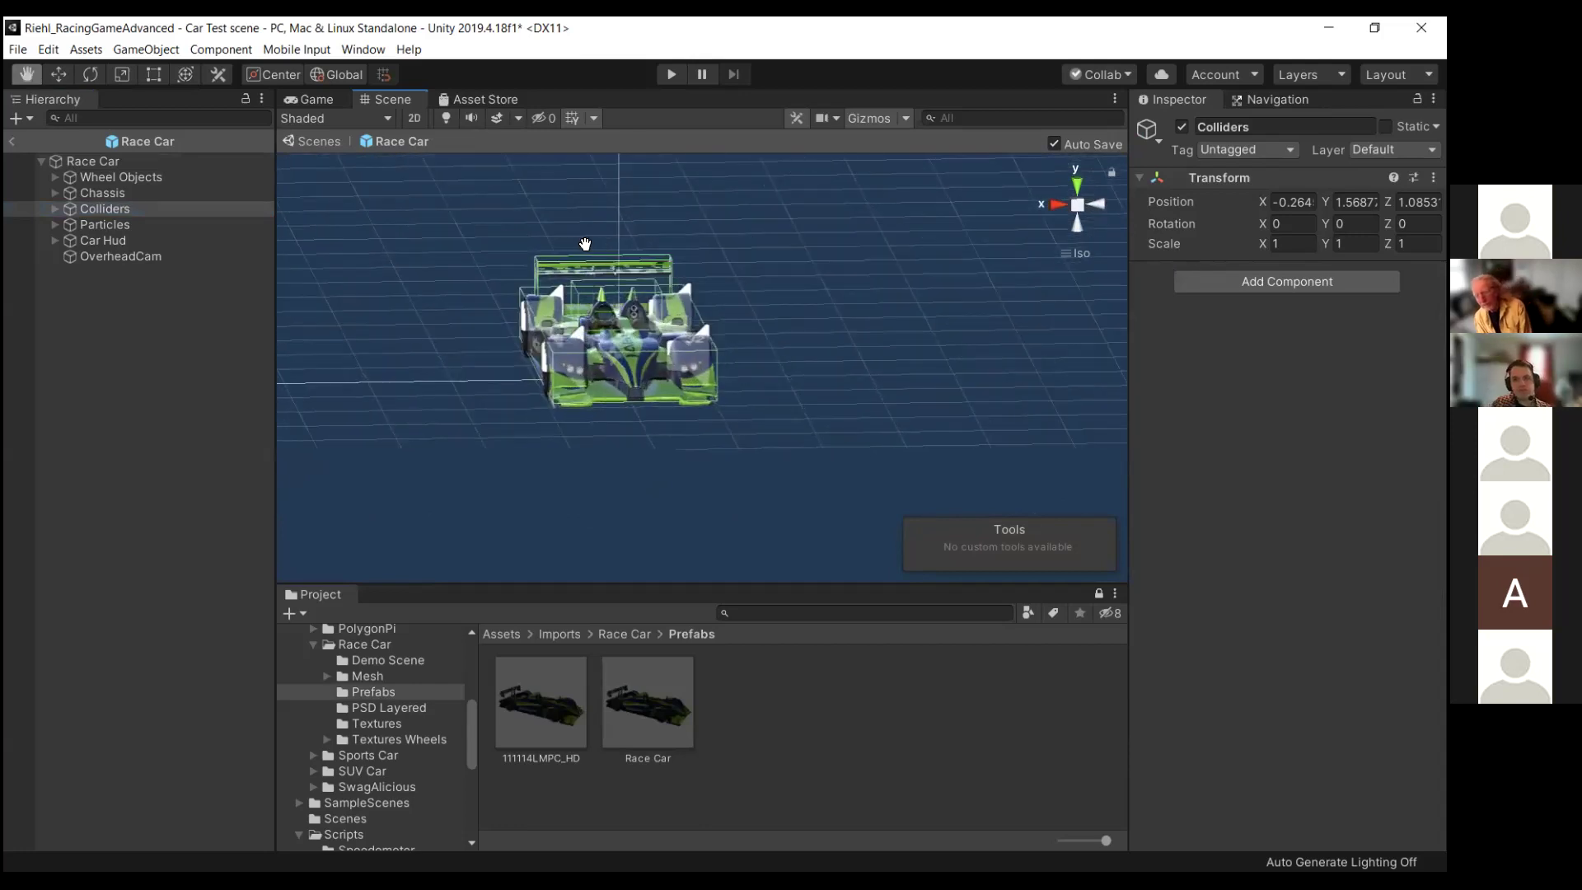
left_click(153, 192)
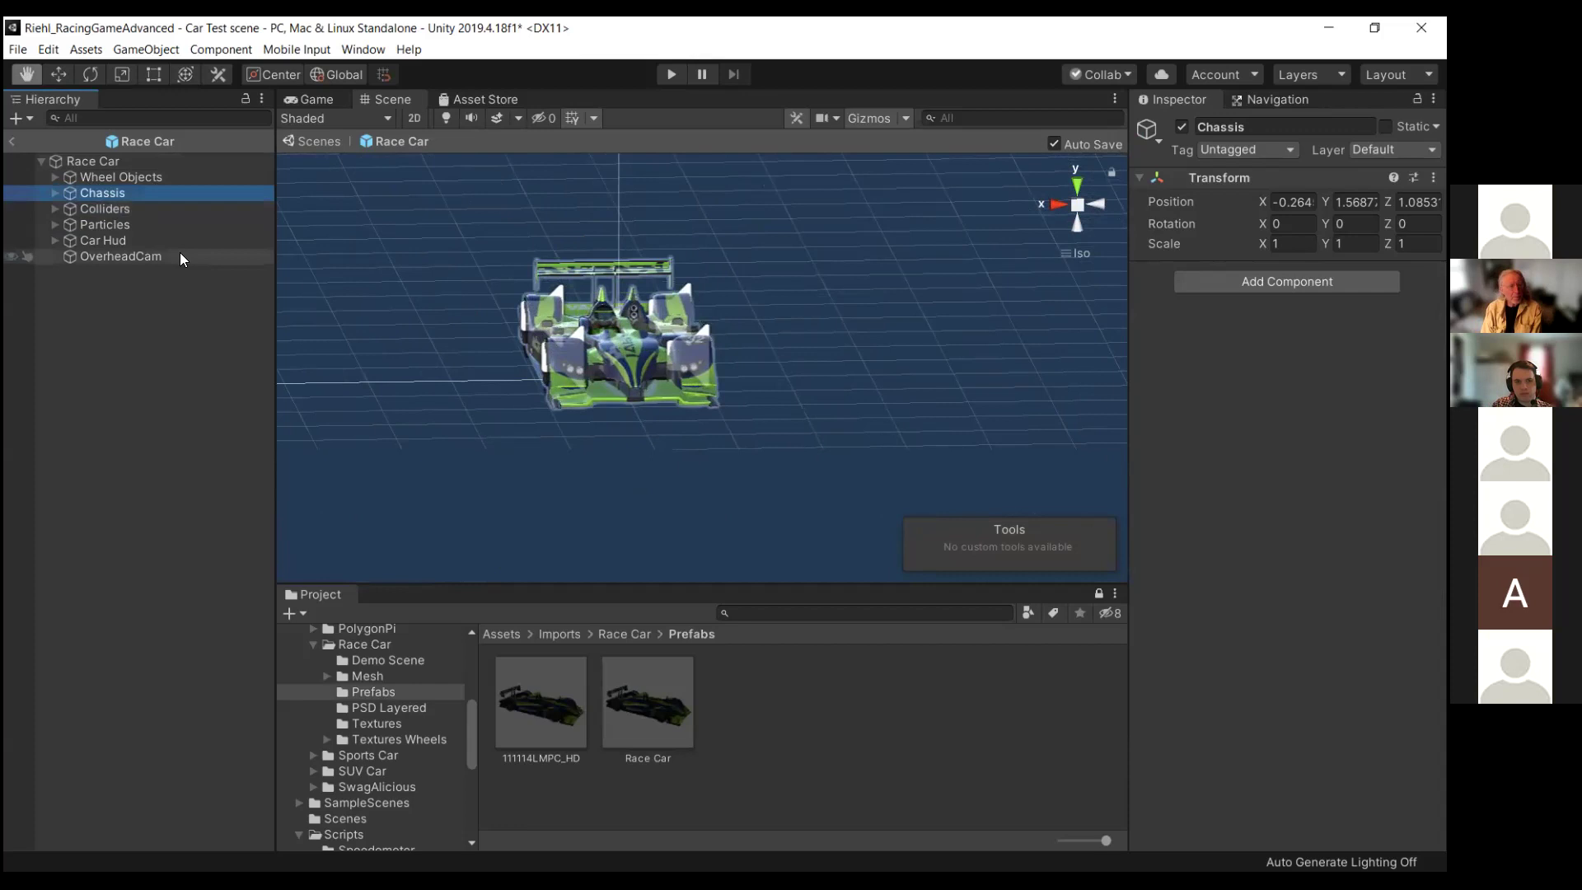
left_click(179, 177)
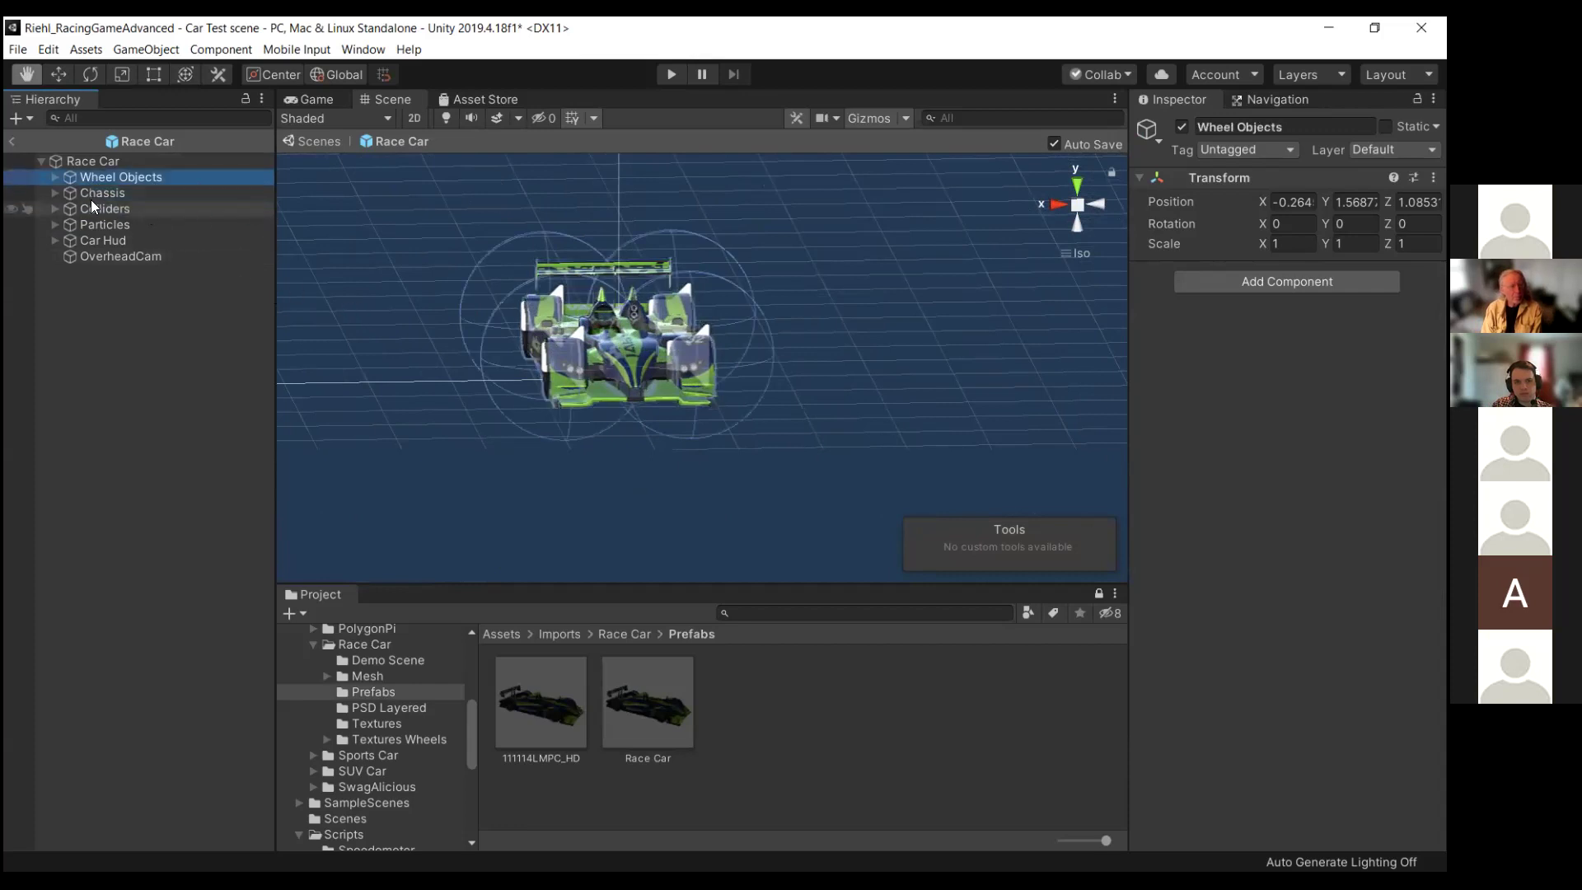
left_click(55, 177)
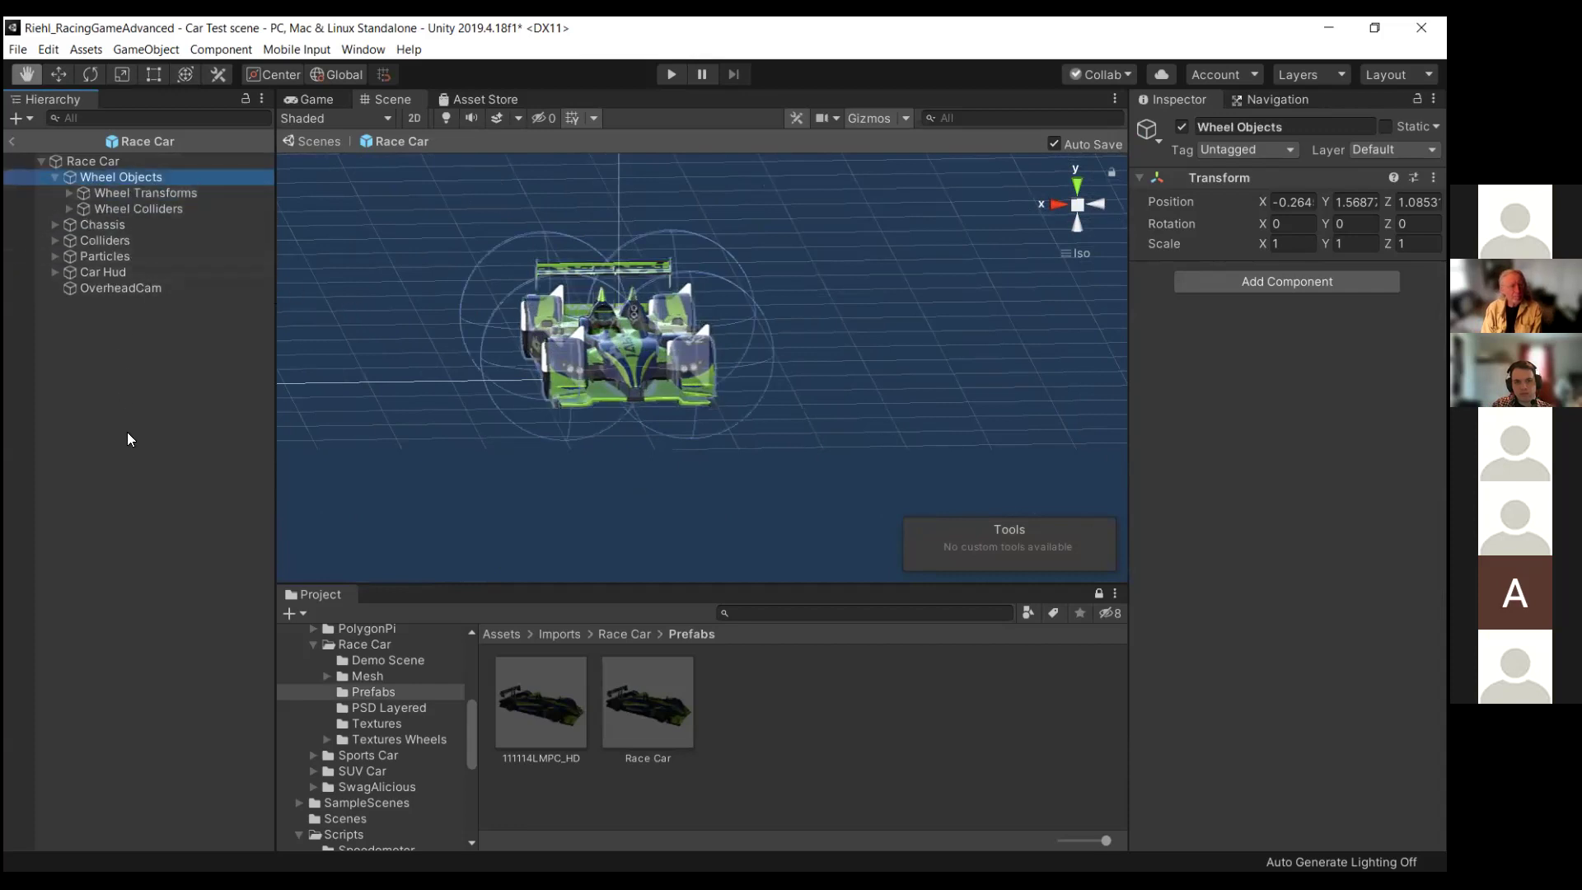
left_click(69, 210)
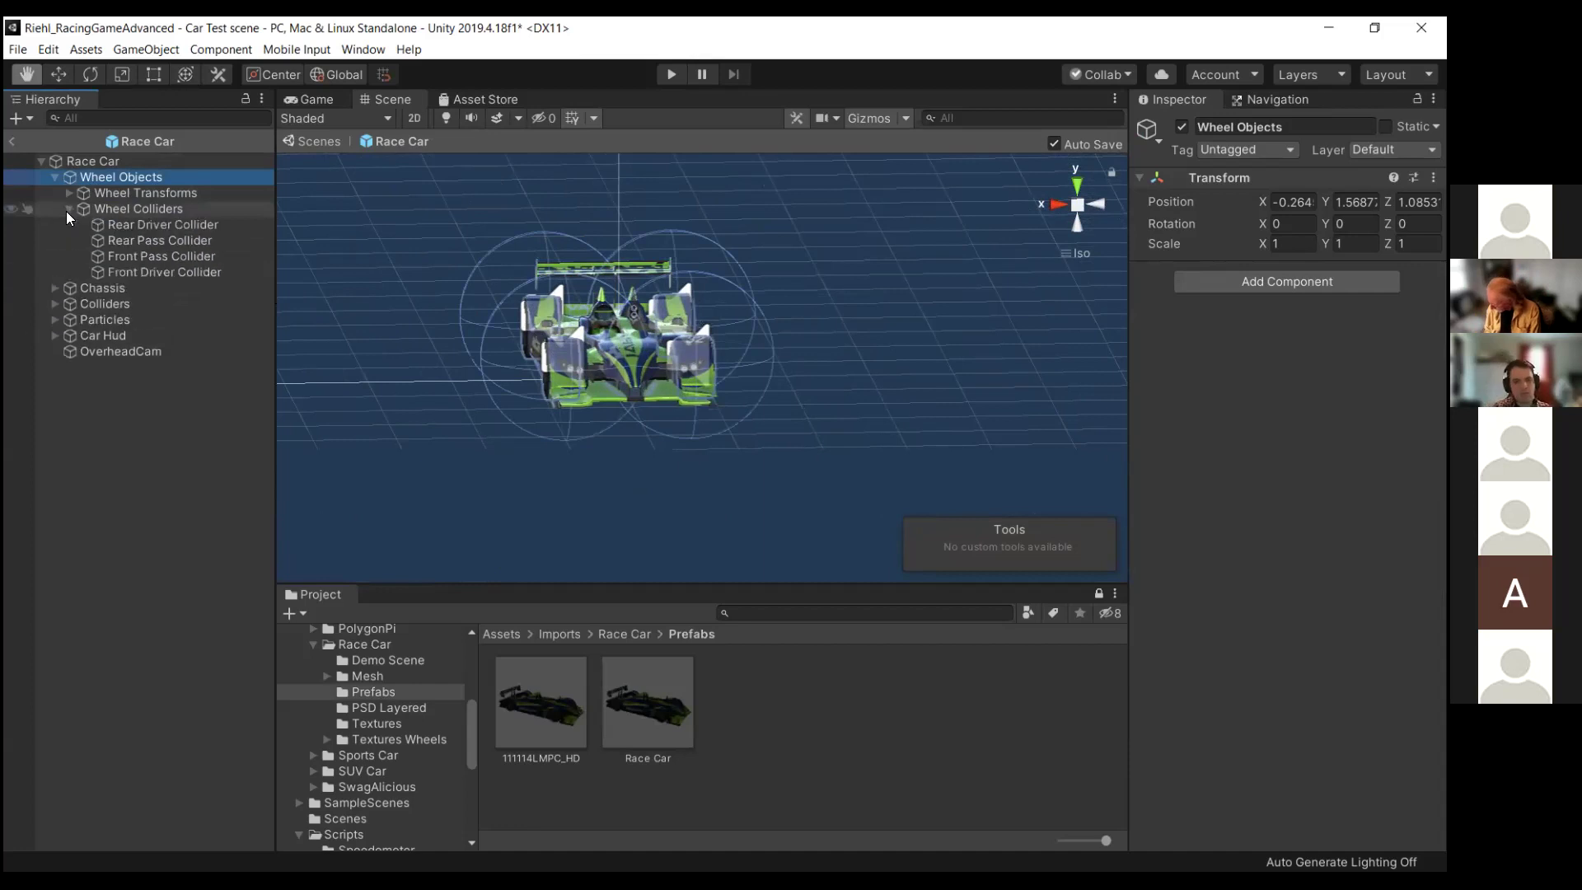
left_click(151, 223)
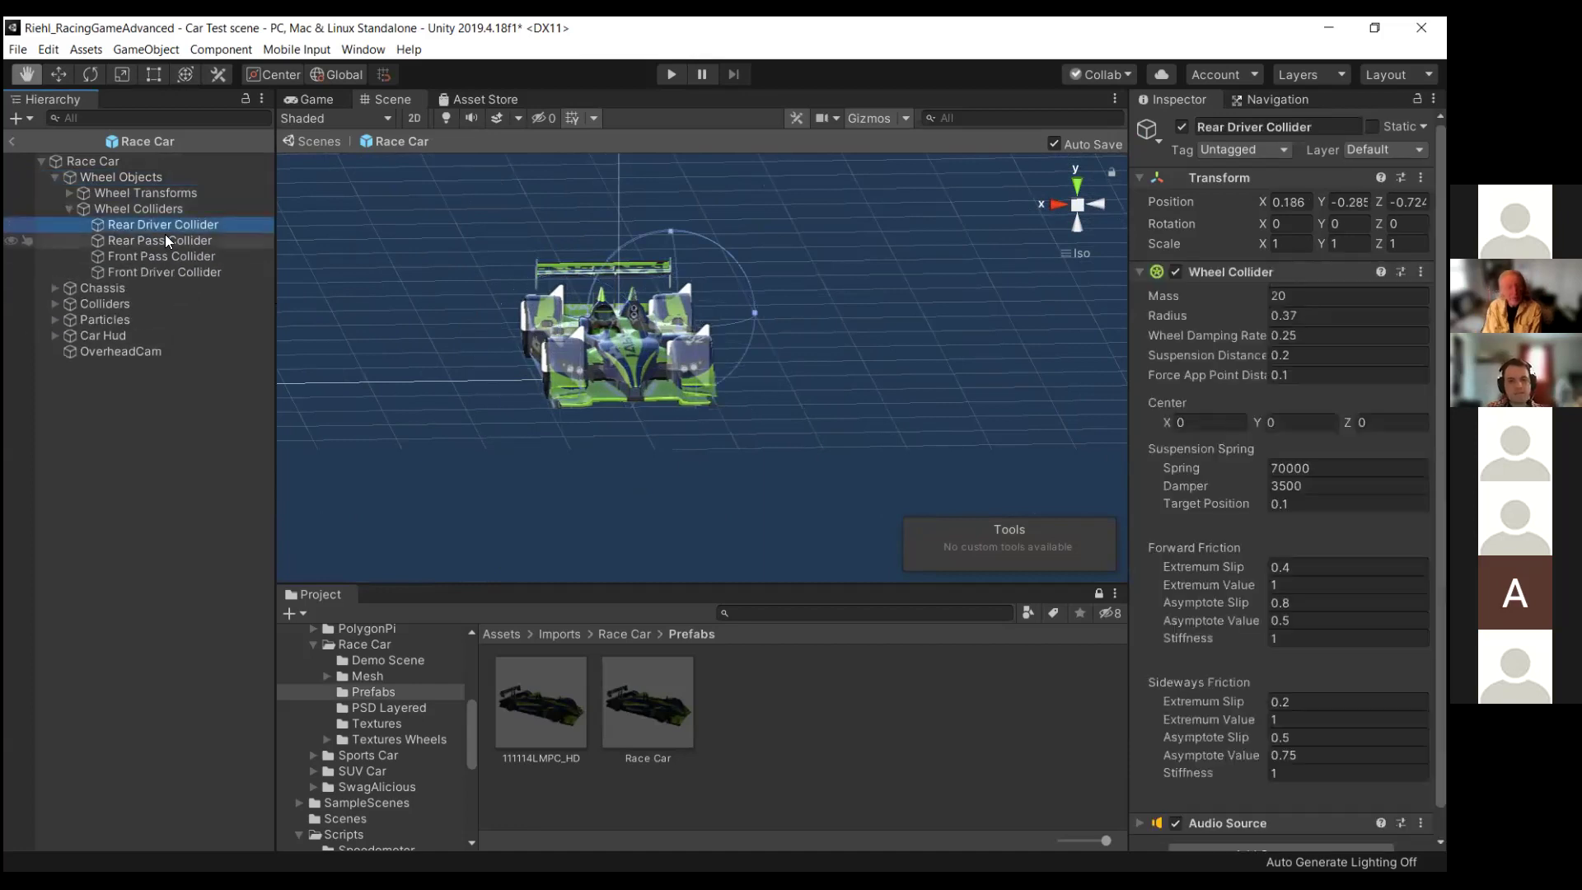
left_click(58, 206)
left_click(70, 209)
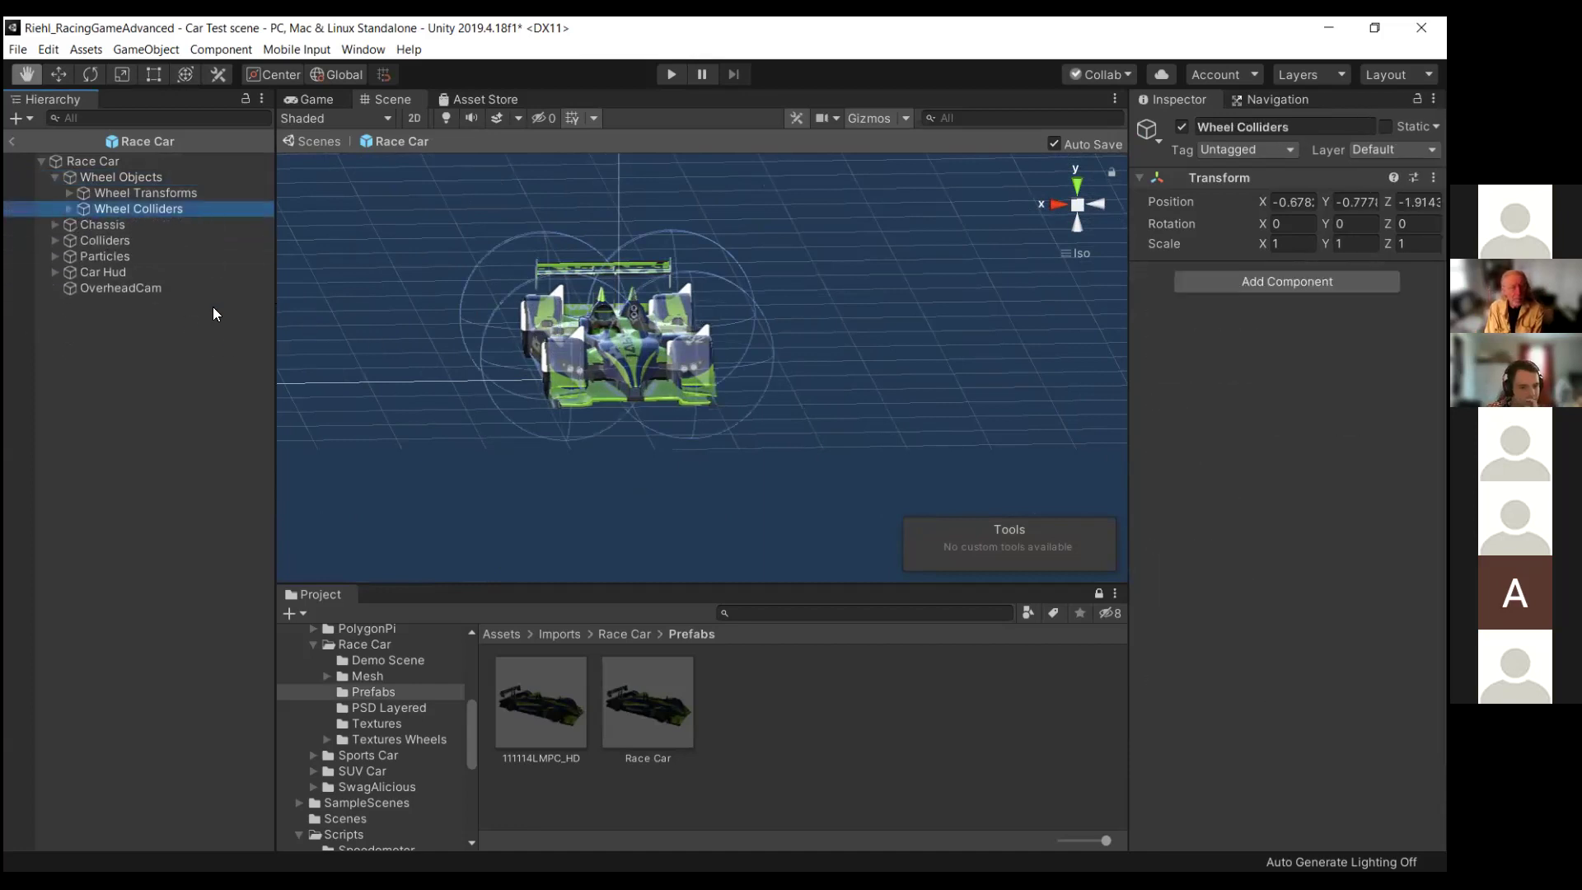
left_click(195, 287)
left_click(127, 273)
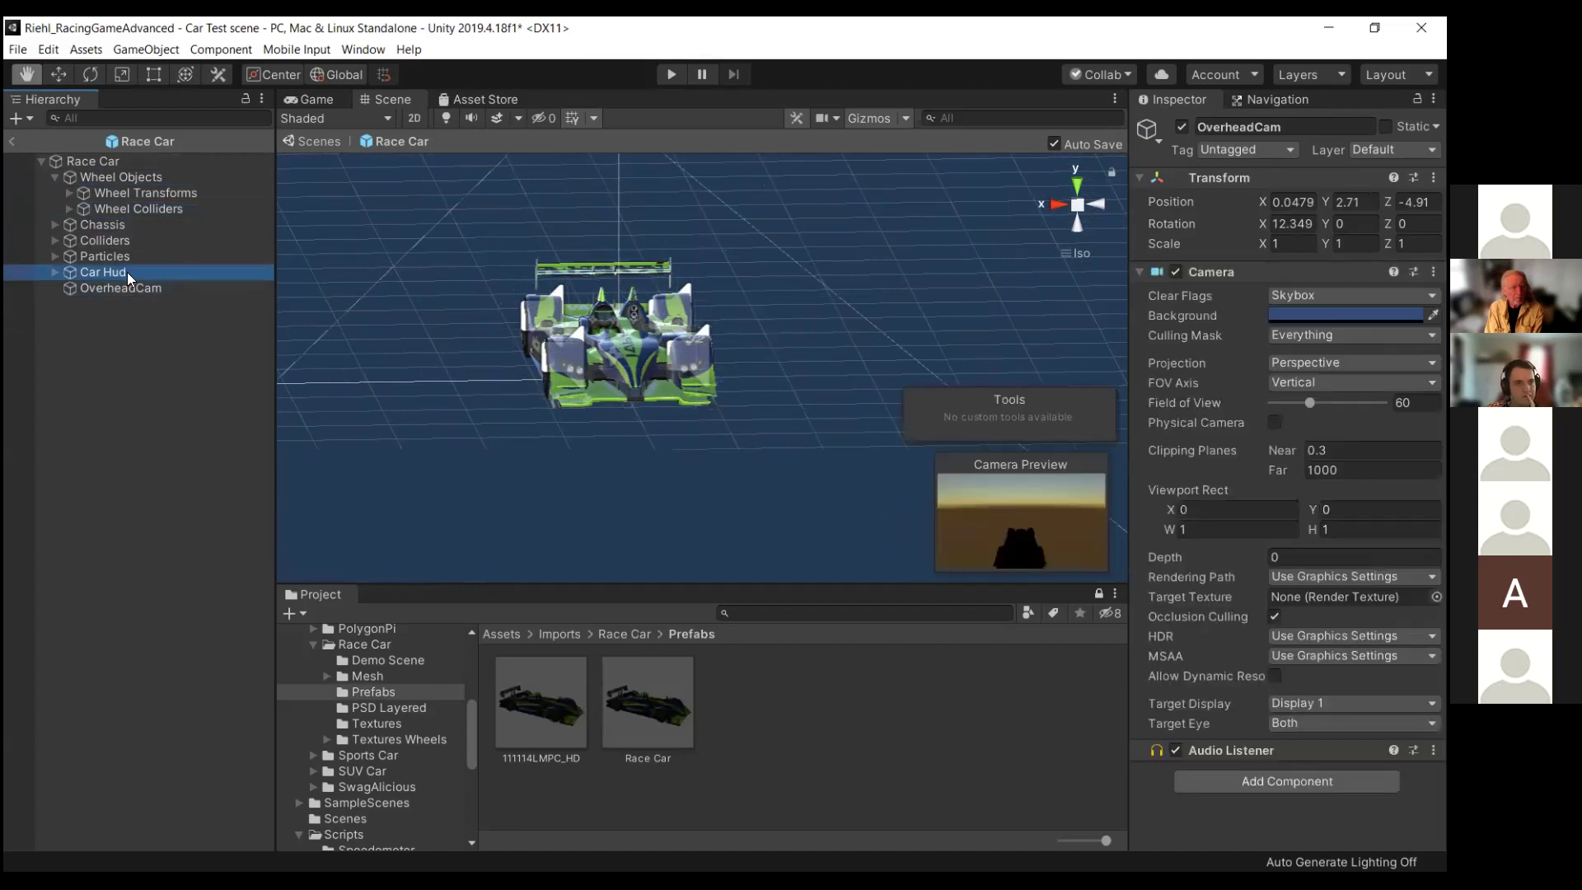
Open the Sports Car prefab from the Sports Car import's Prefab folder and look at the whole car.
scroll(618, 510, "down", 3)
scroll(387, 708, "down", 3)
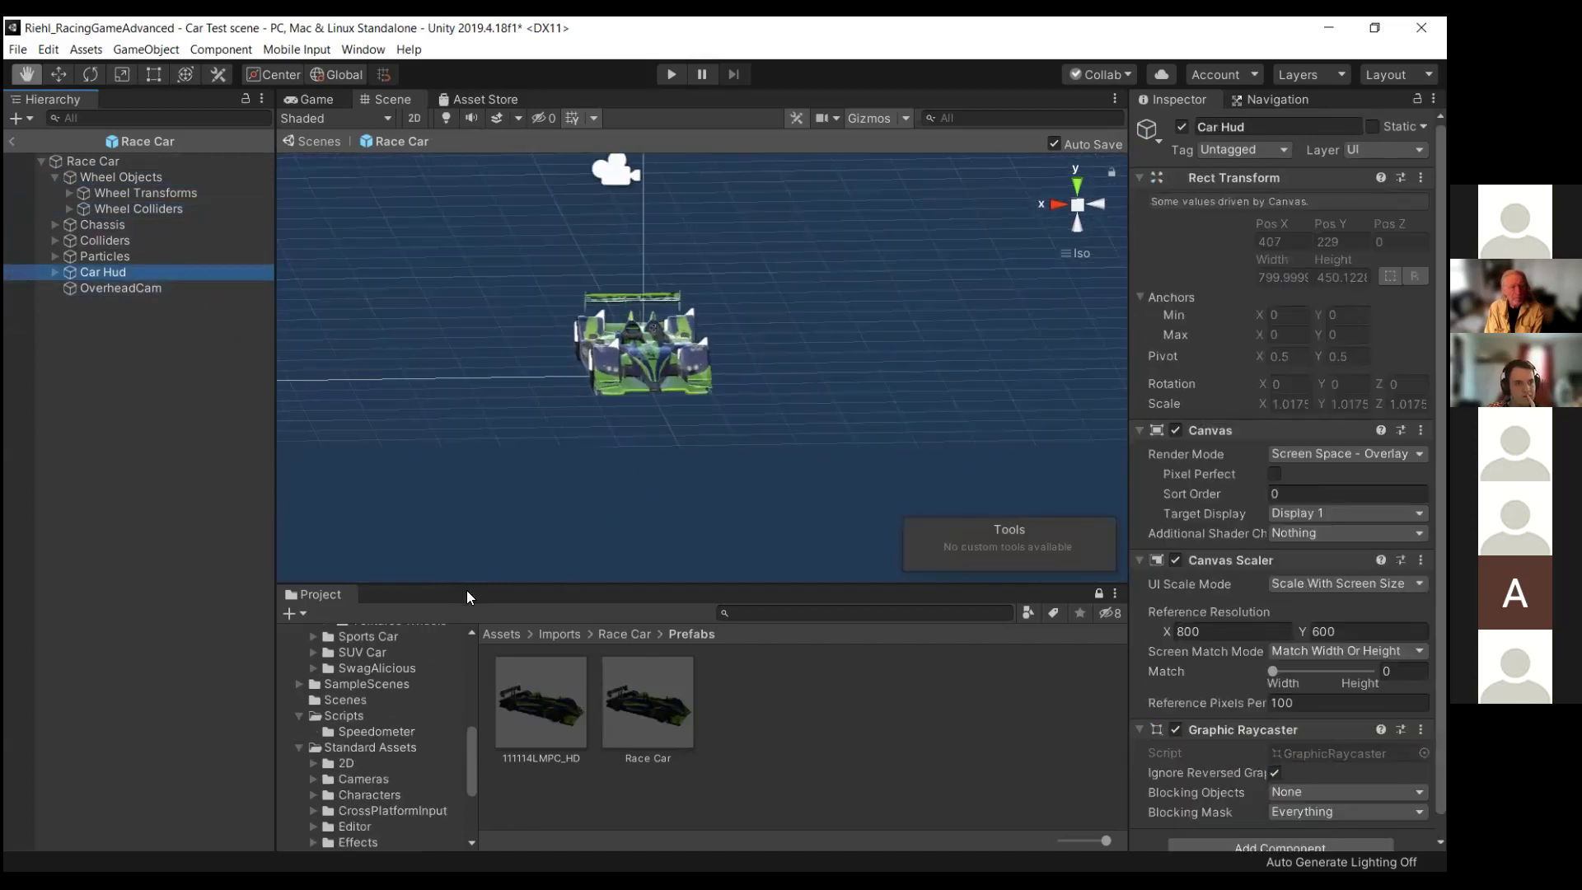
left_click(386, 637)
left_click(314, 636)
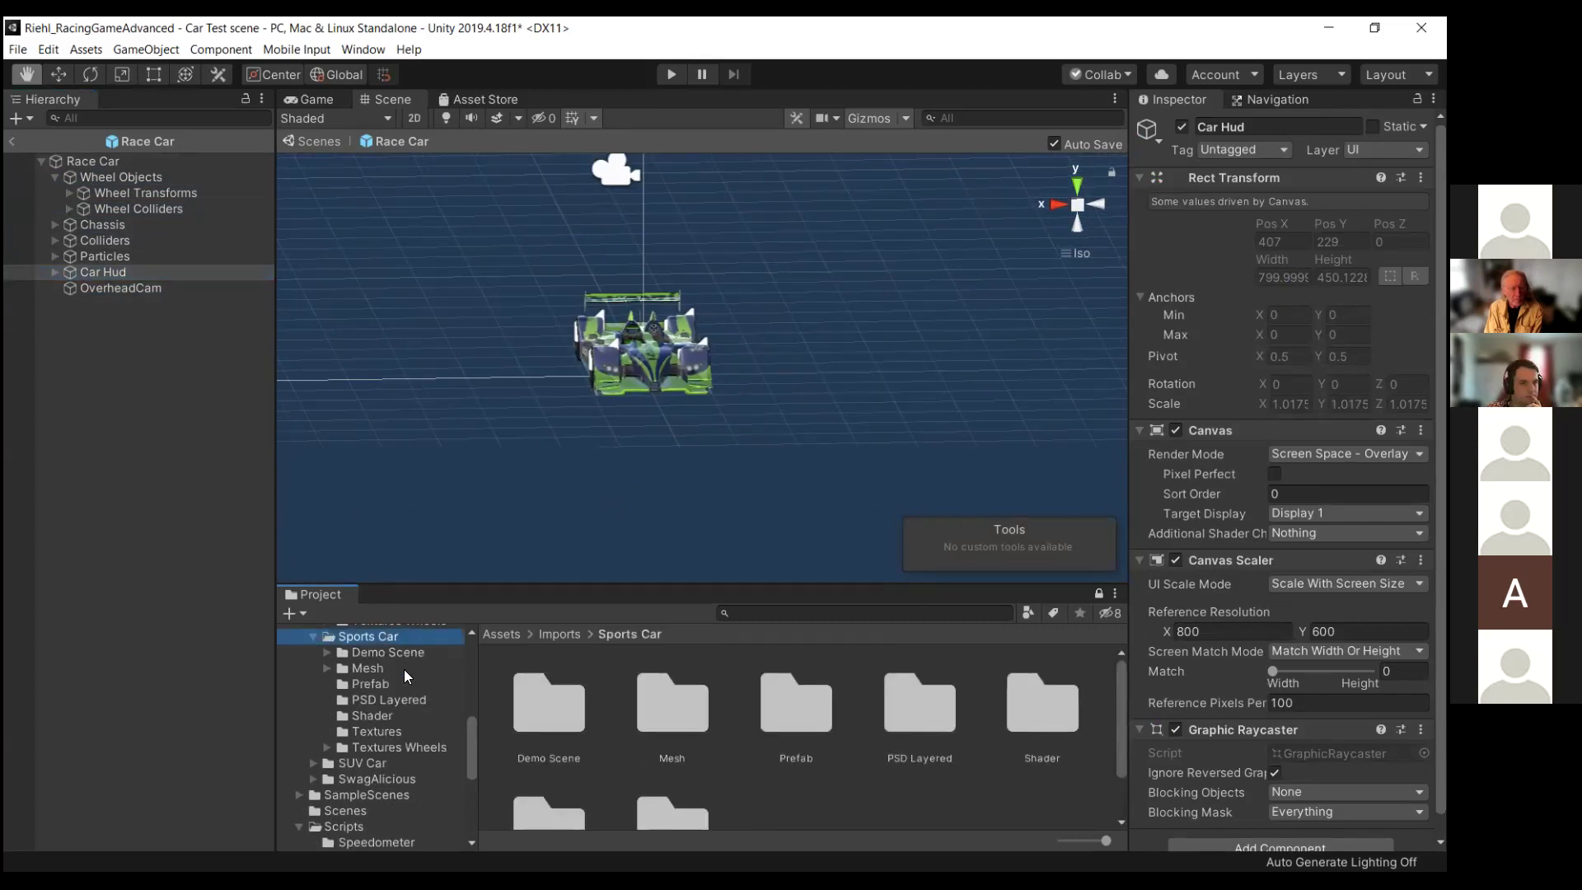
left_click(387, 684)
left_click(761, 702)
double_click(763, 700)
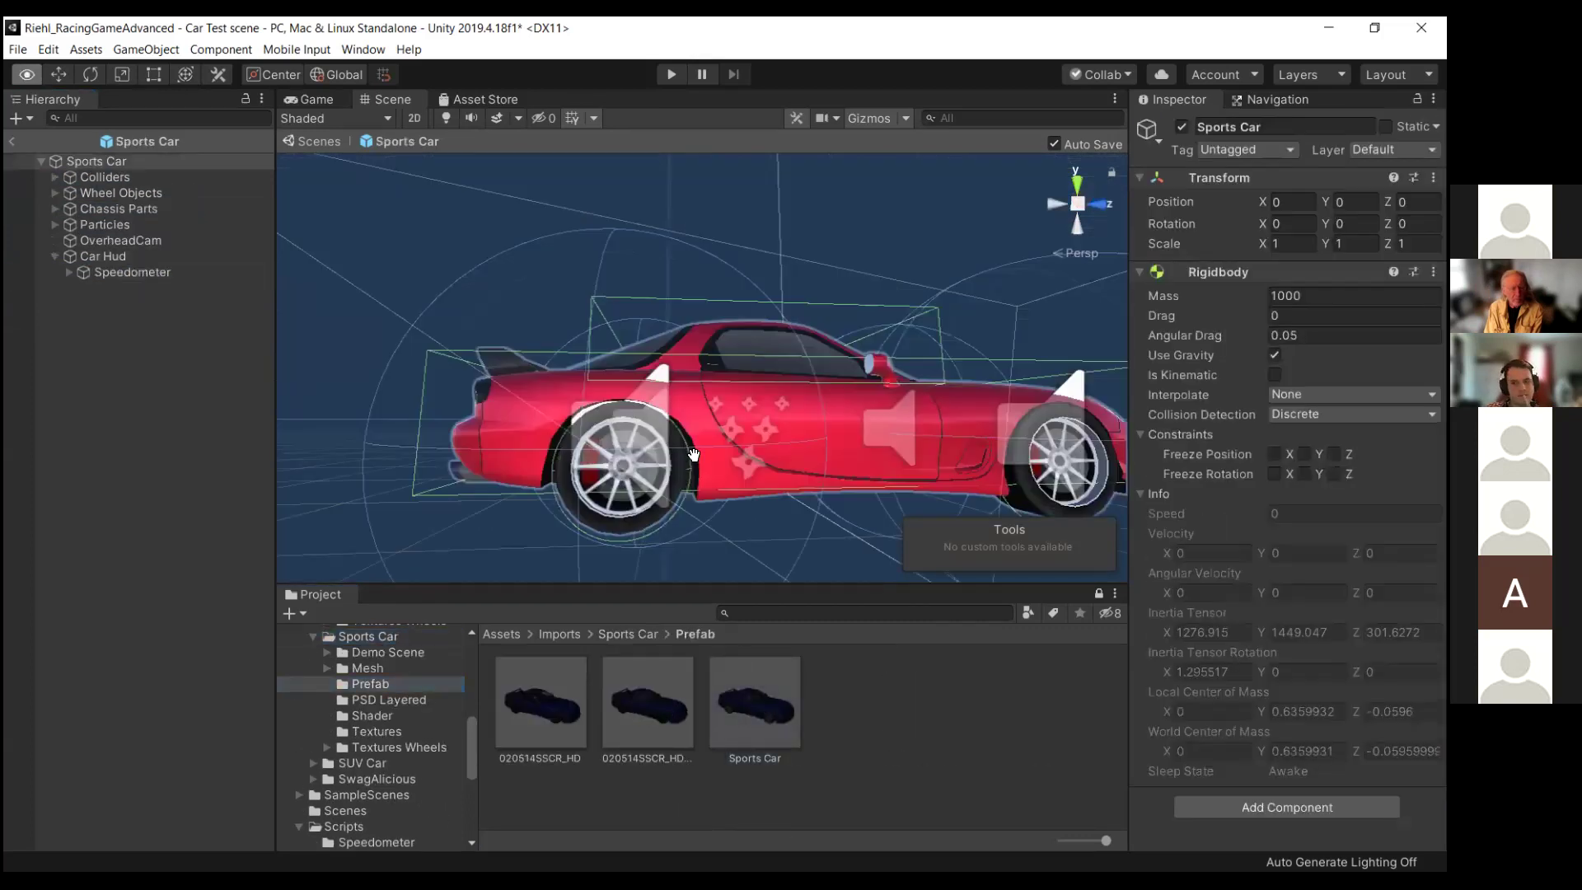
left_click_drag(791, 462, 831, 472, "alt")
scroll(830, 472, "down", 10)
left_click_drag(767, 396, 745, 425, "alt")
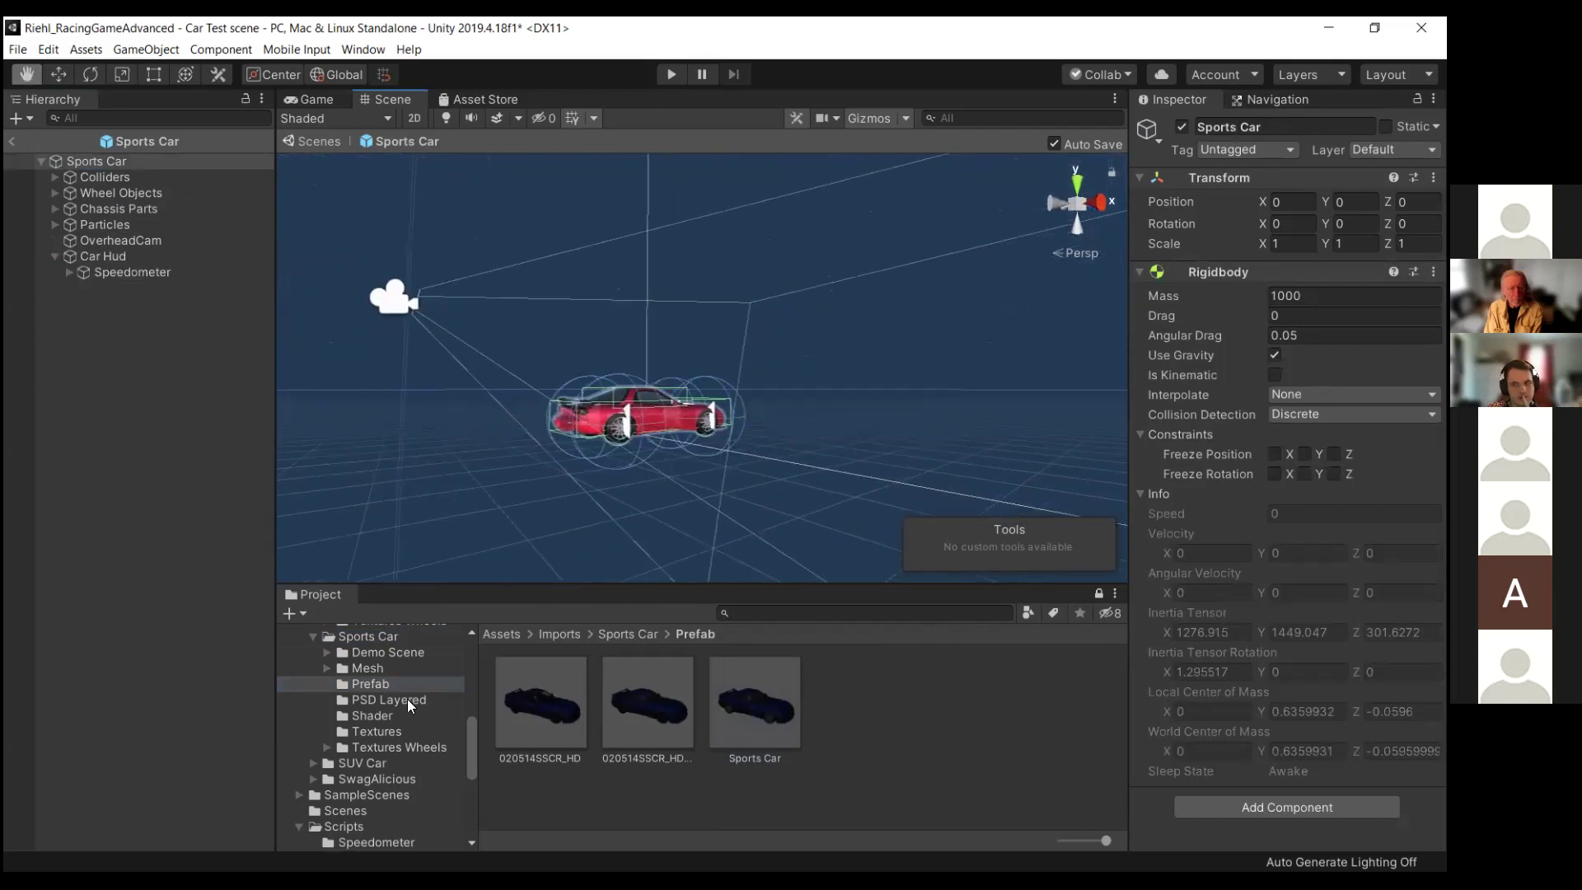
Open the SUV prefab from the SUV Car import's Prefabs folder and view the model from the front side.
left_click(362, 763)
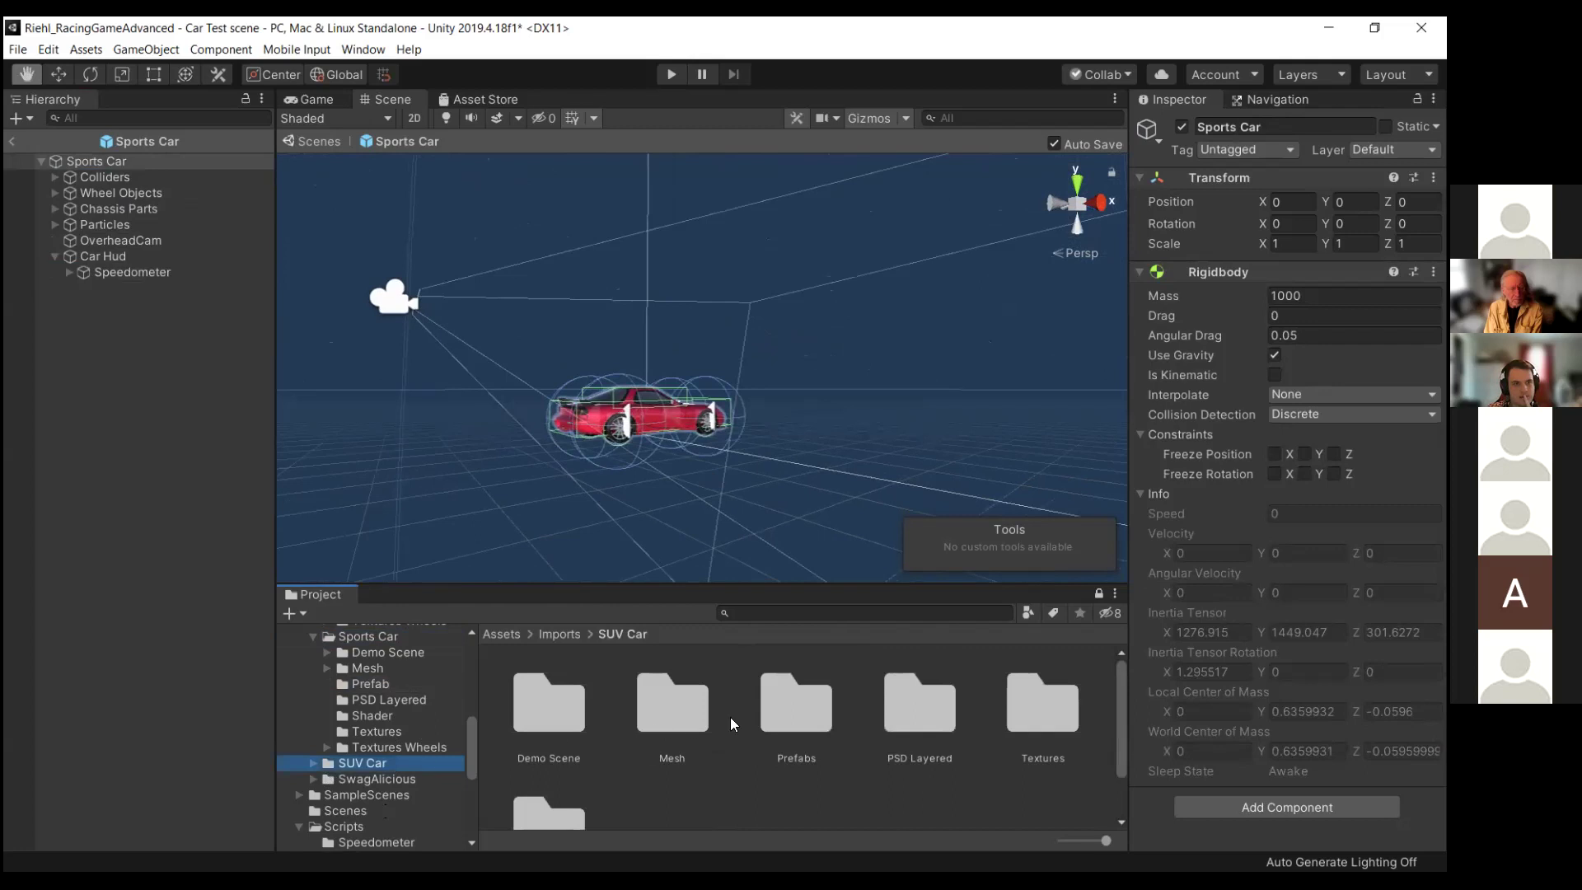
double_click(771, 713)
double_click(766, 701)
left_click_drag(749, 463, 448, 214, "alt")
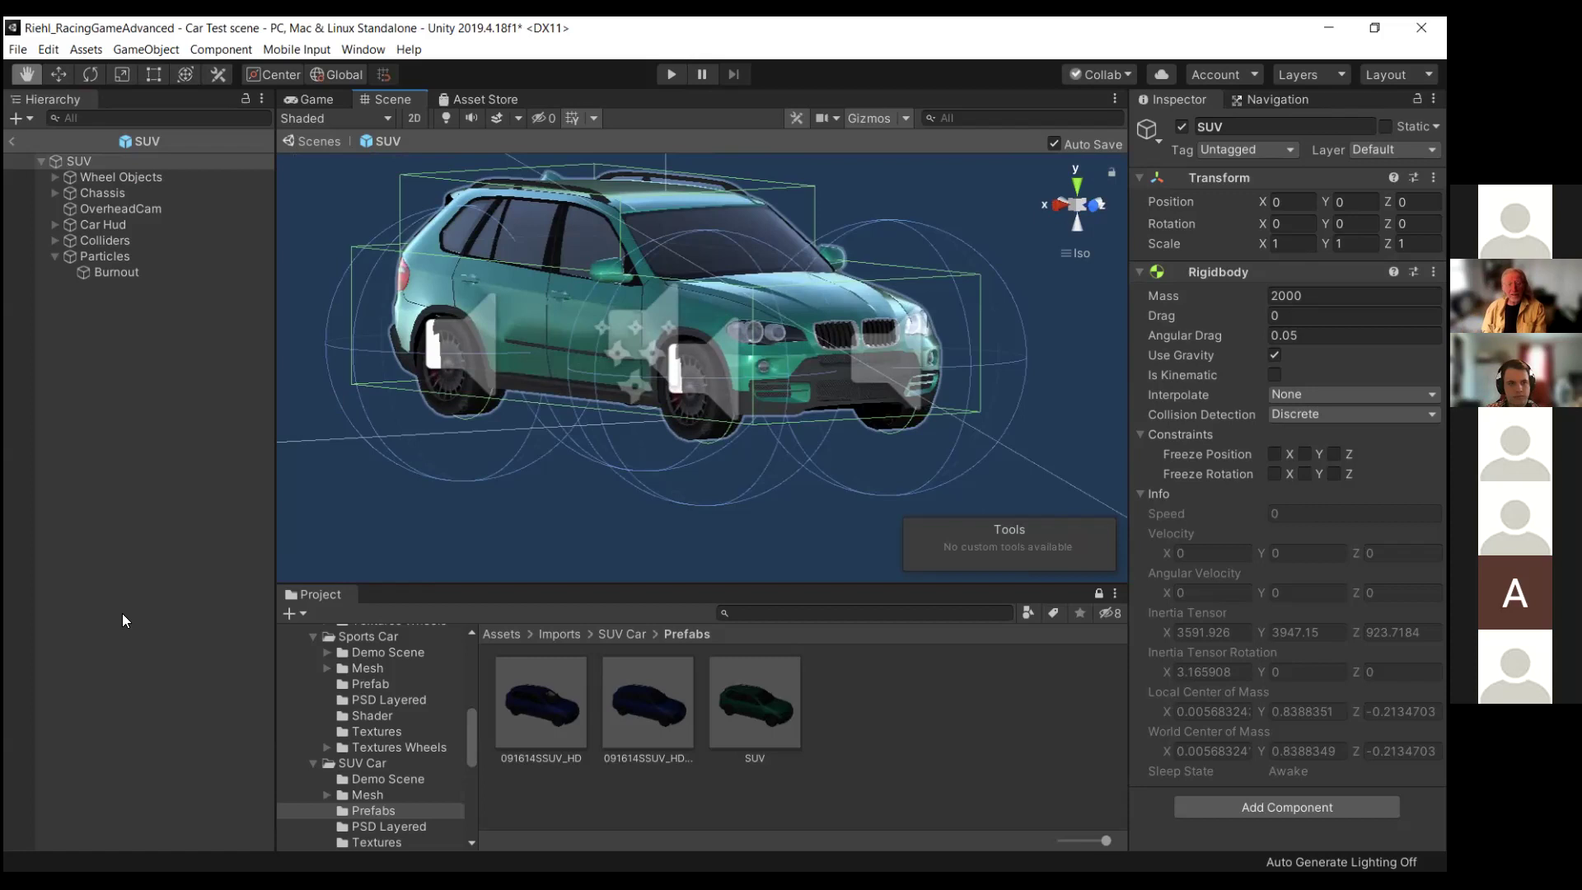
Open the GarbageTruck prefab from GarbageTruck_02's Prefab folder and orbit to a side view of the truck.
scroll(369, 754, "up", 3)
scroll(388, 675, "up", 3)
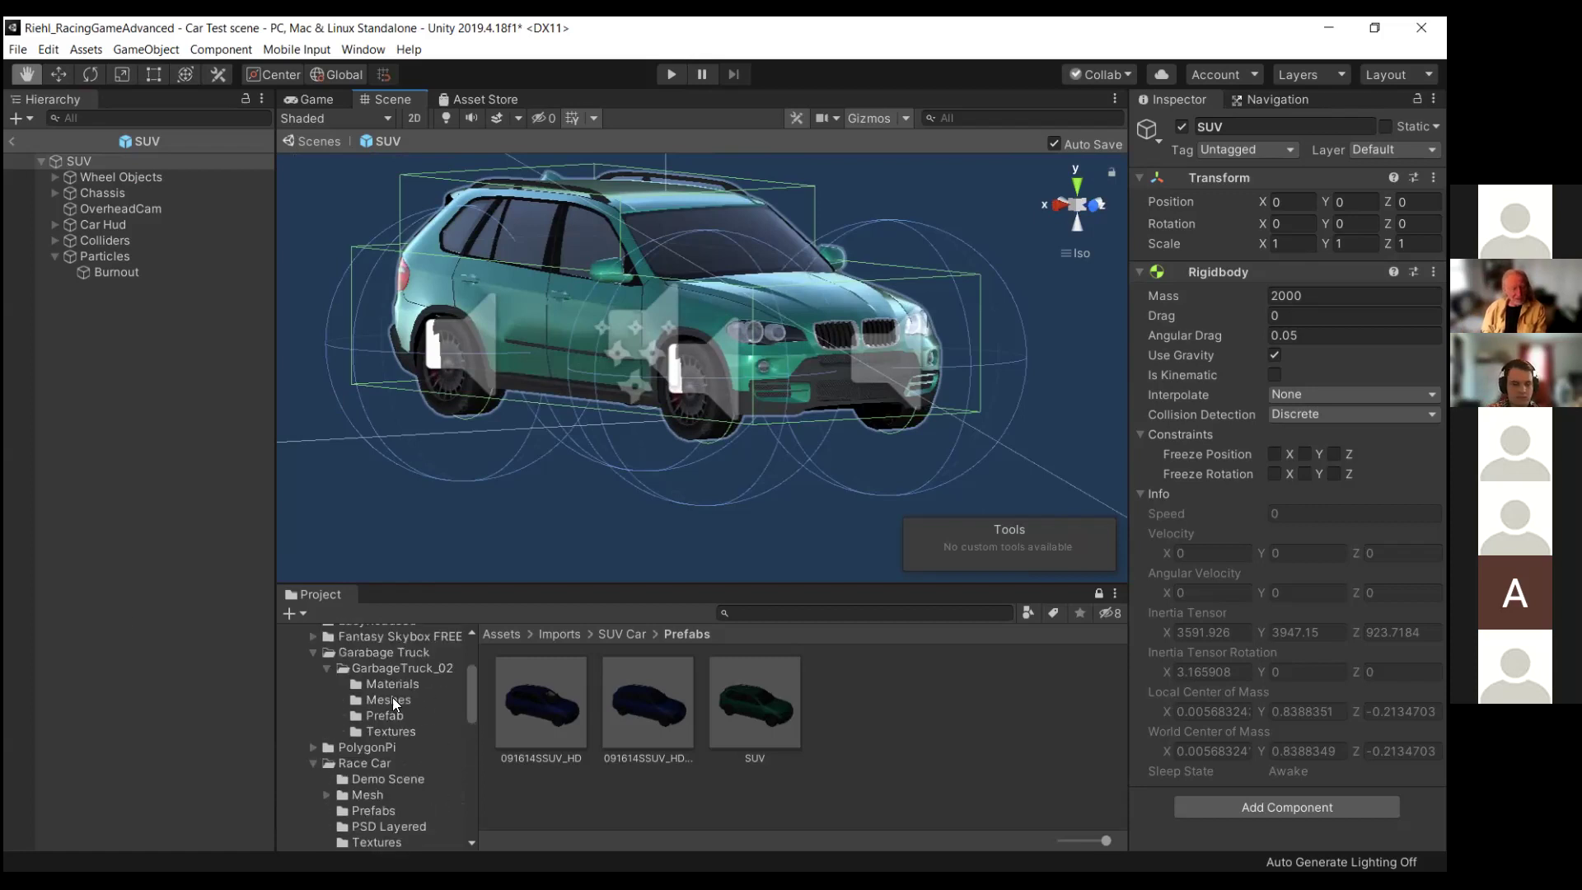
left_click(384, 715)
double_click(542, 700)
left_click_drag(715, 438, 838, 460, "alt")
left_click_drag(636, 421, 718, 268, "alt")
left_click_drag(764, 271, 771, 315, "alt")
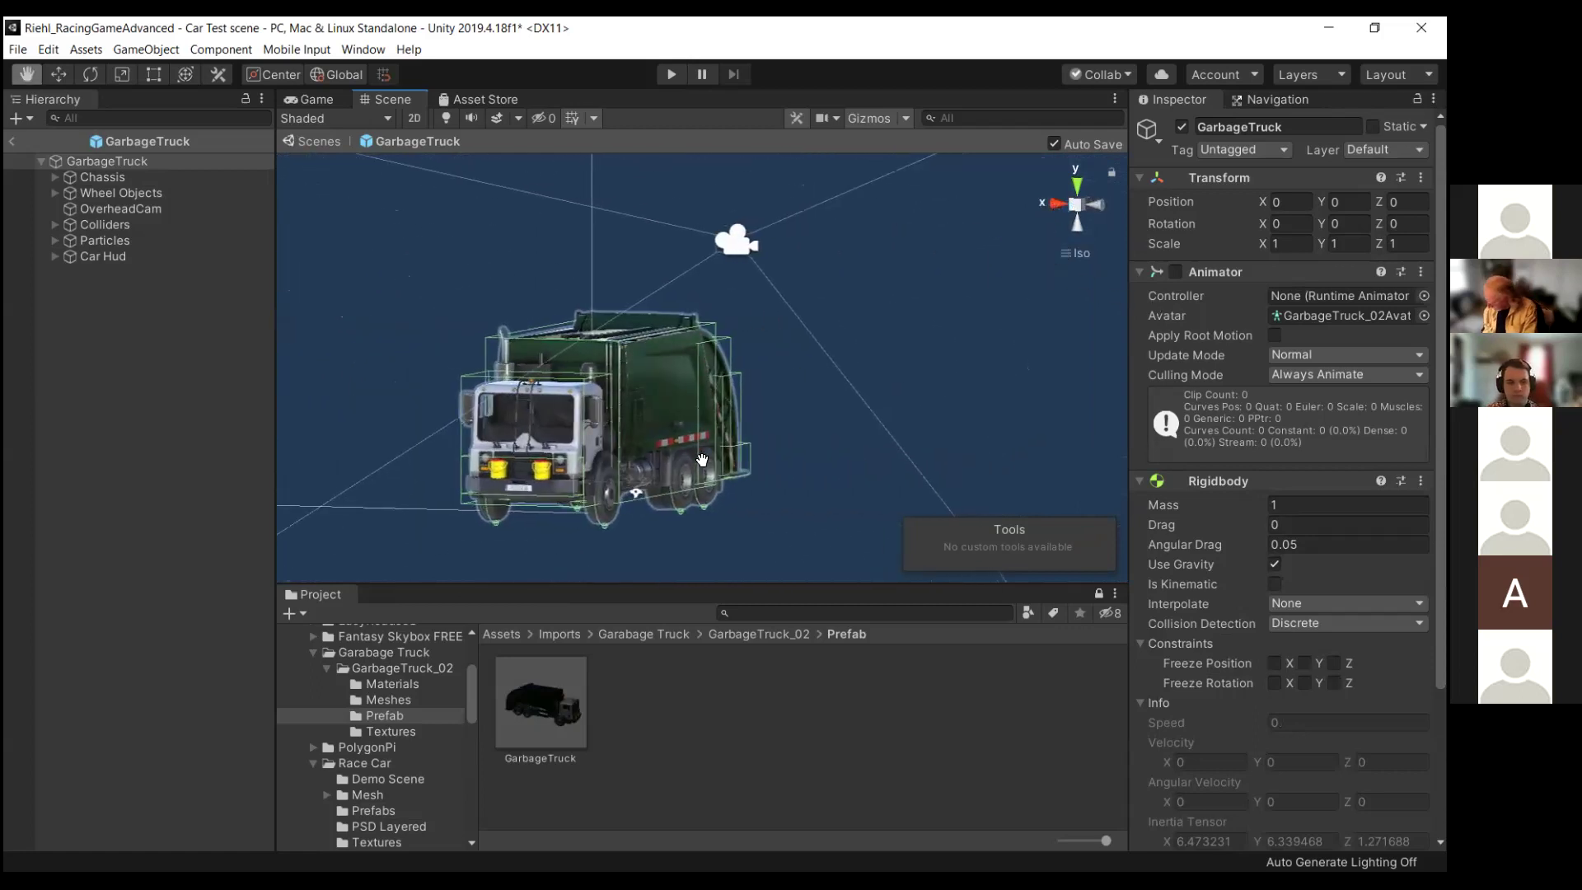
left_click_drag(712, 380, 637, 463, "alt")
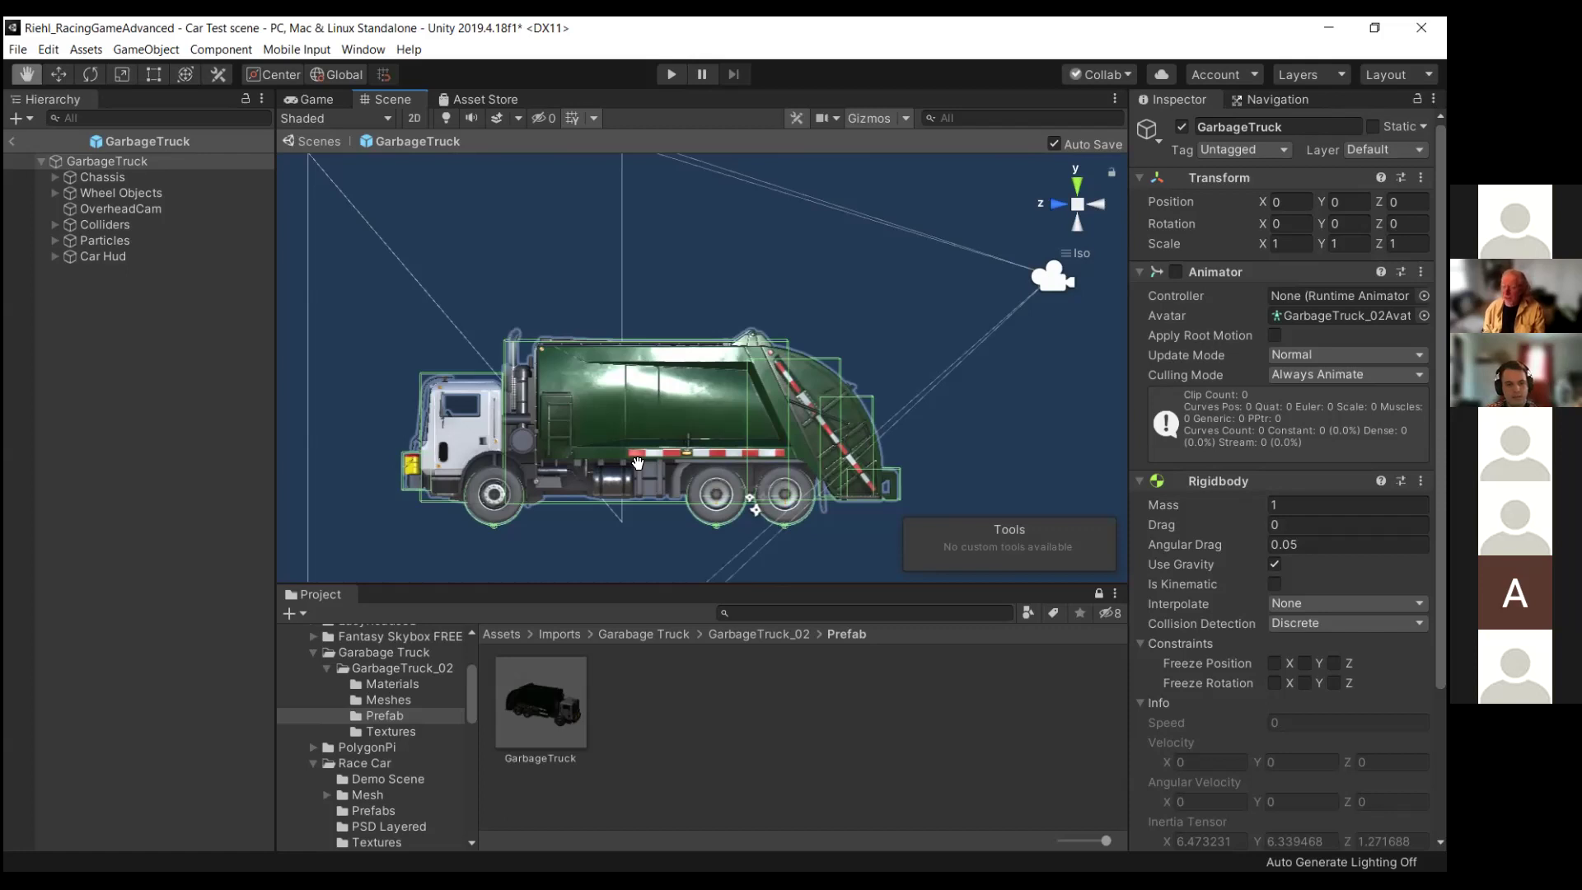
Set the GarbageTruck prefab's Rigidbody mass to 3000.
left_click(1305, 501)
type("3000")
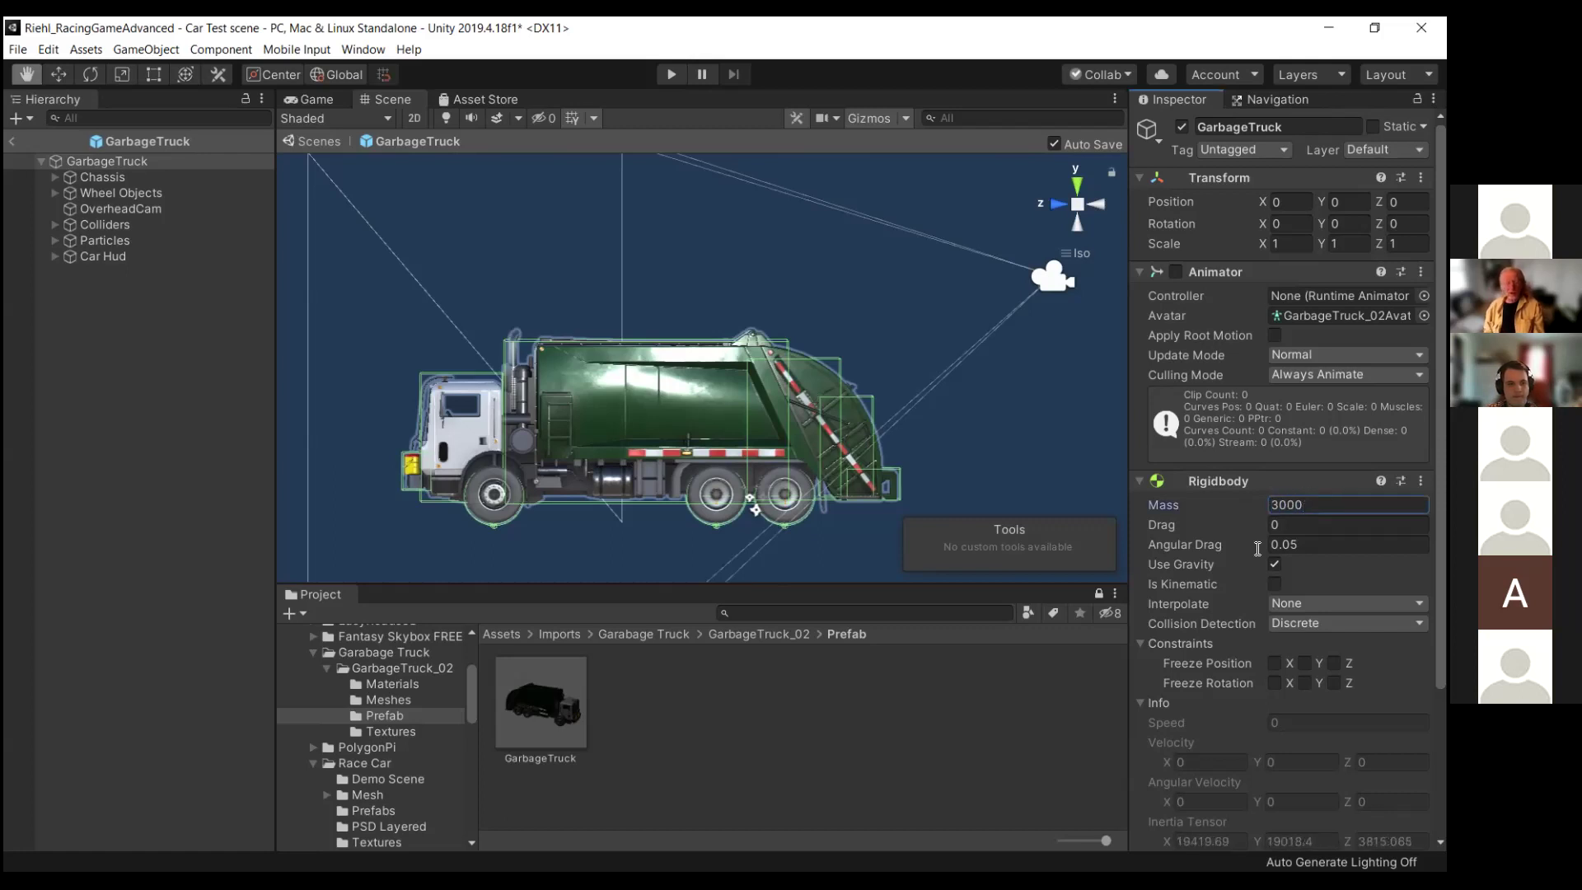
left_click(562, 560)
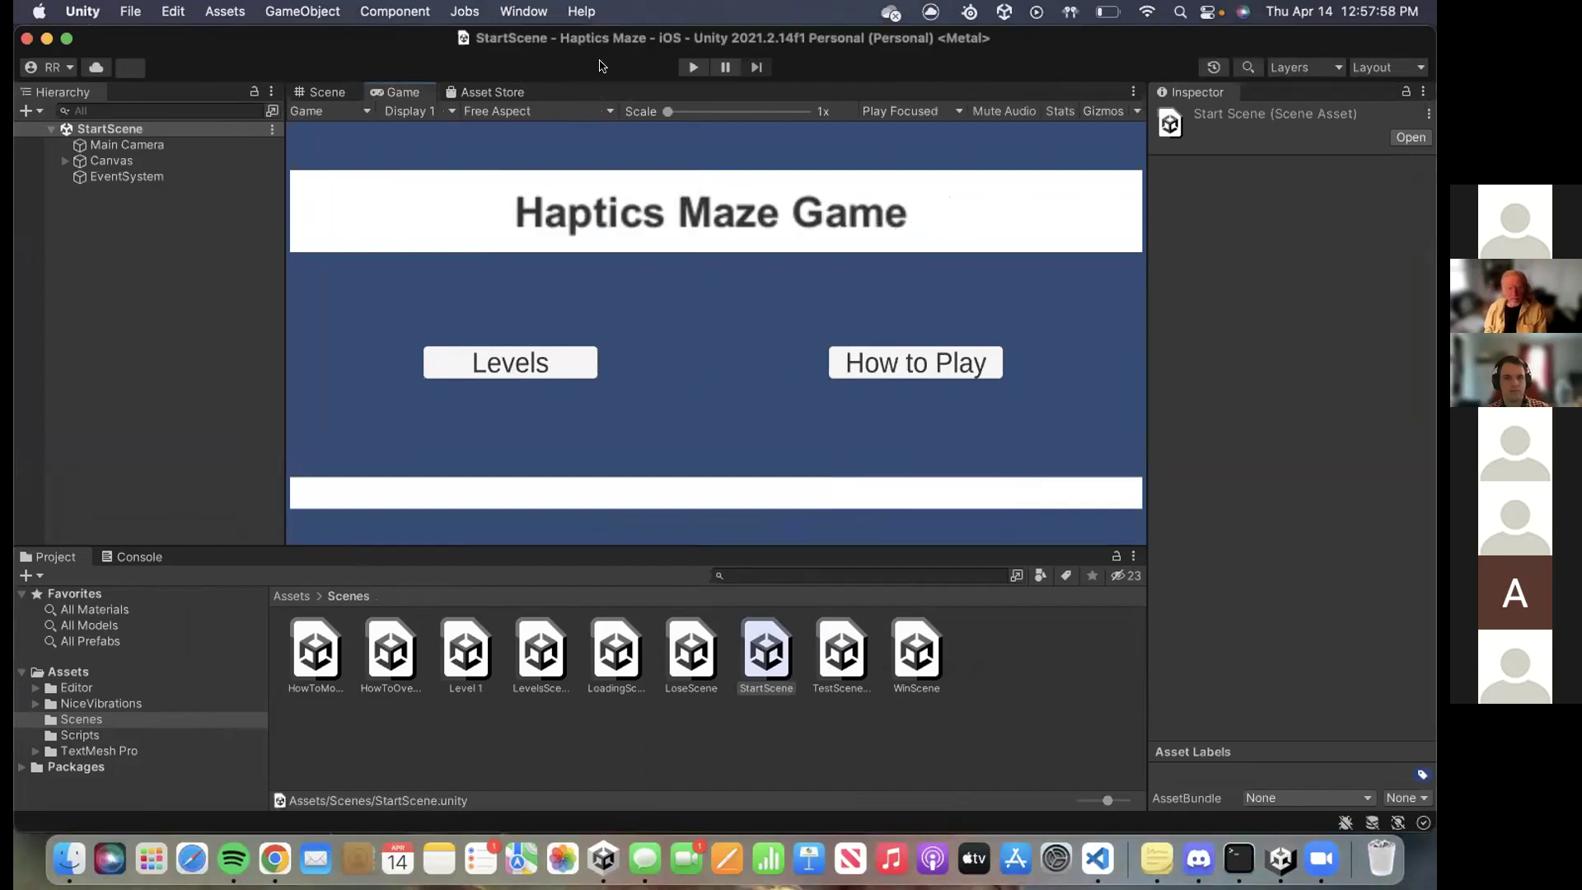
Run the Haptics Maze game and go through its How to Play and How To Move pages back to the start screen.
left_click(692, 69)
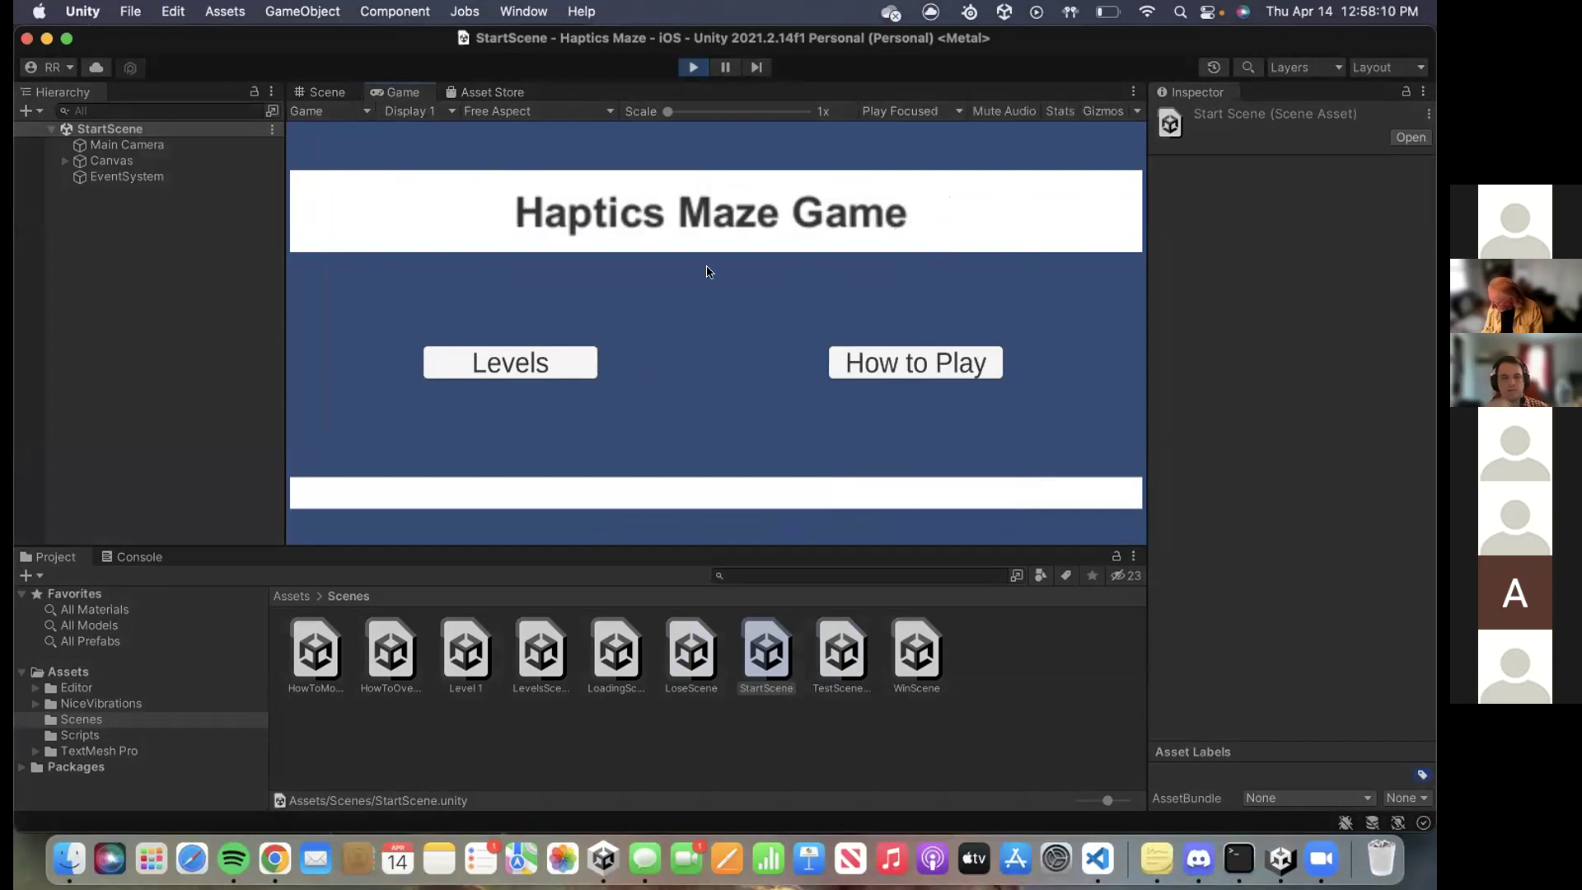
left_click(864, 372)
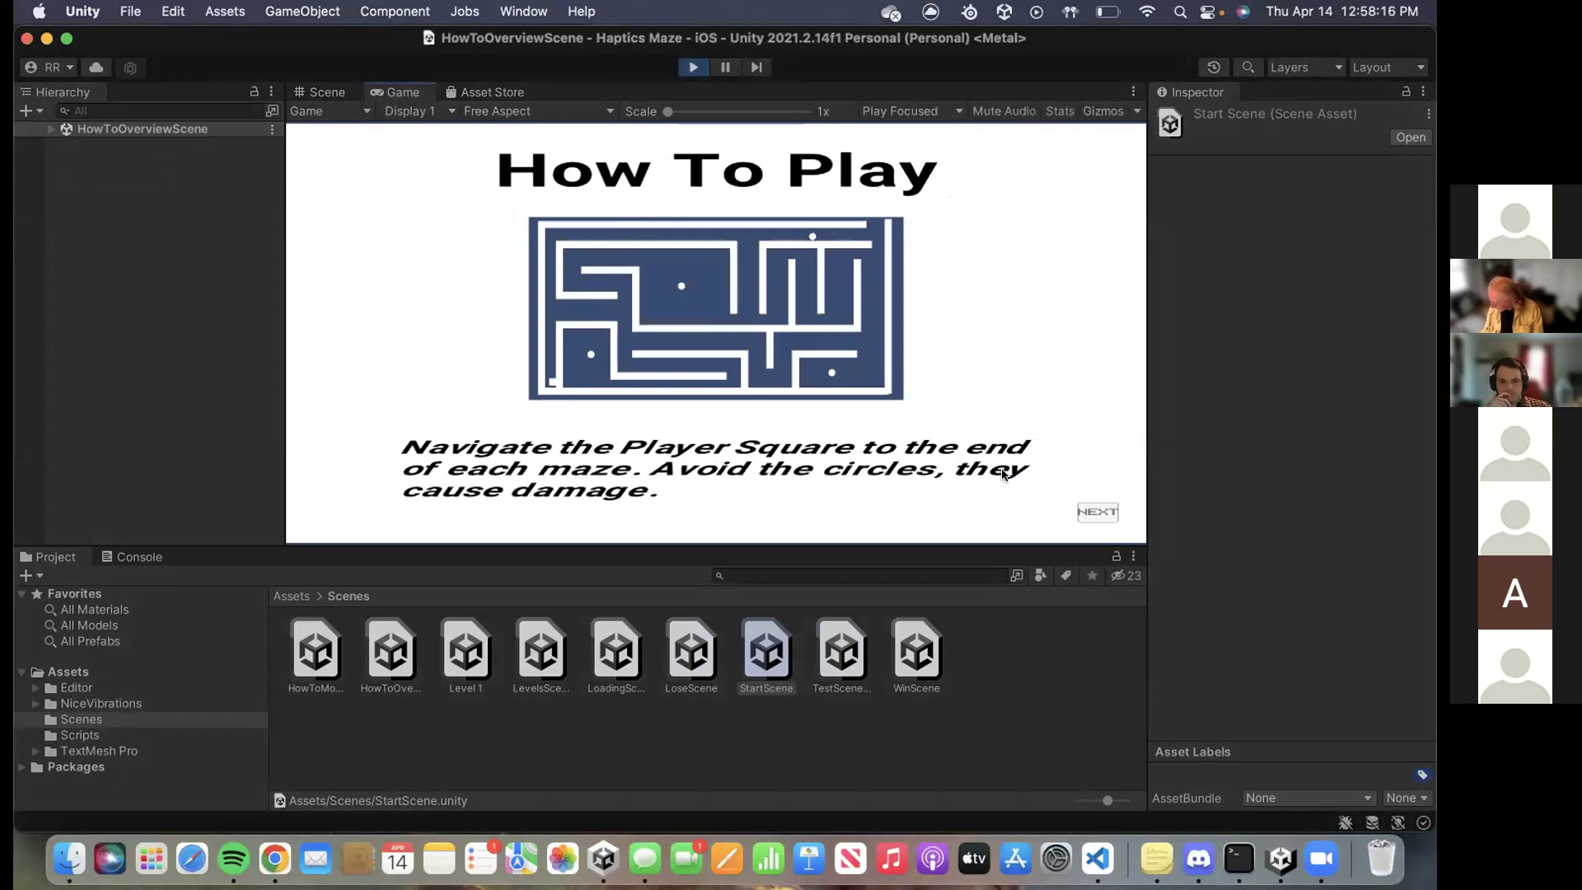
left_click(1096, 513)
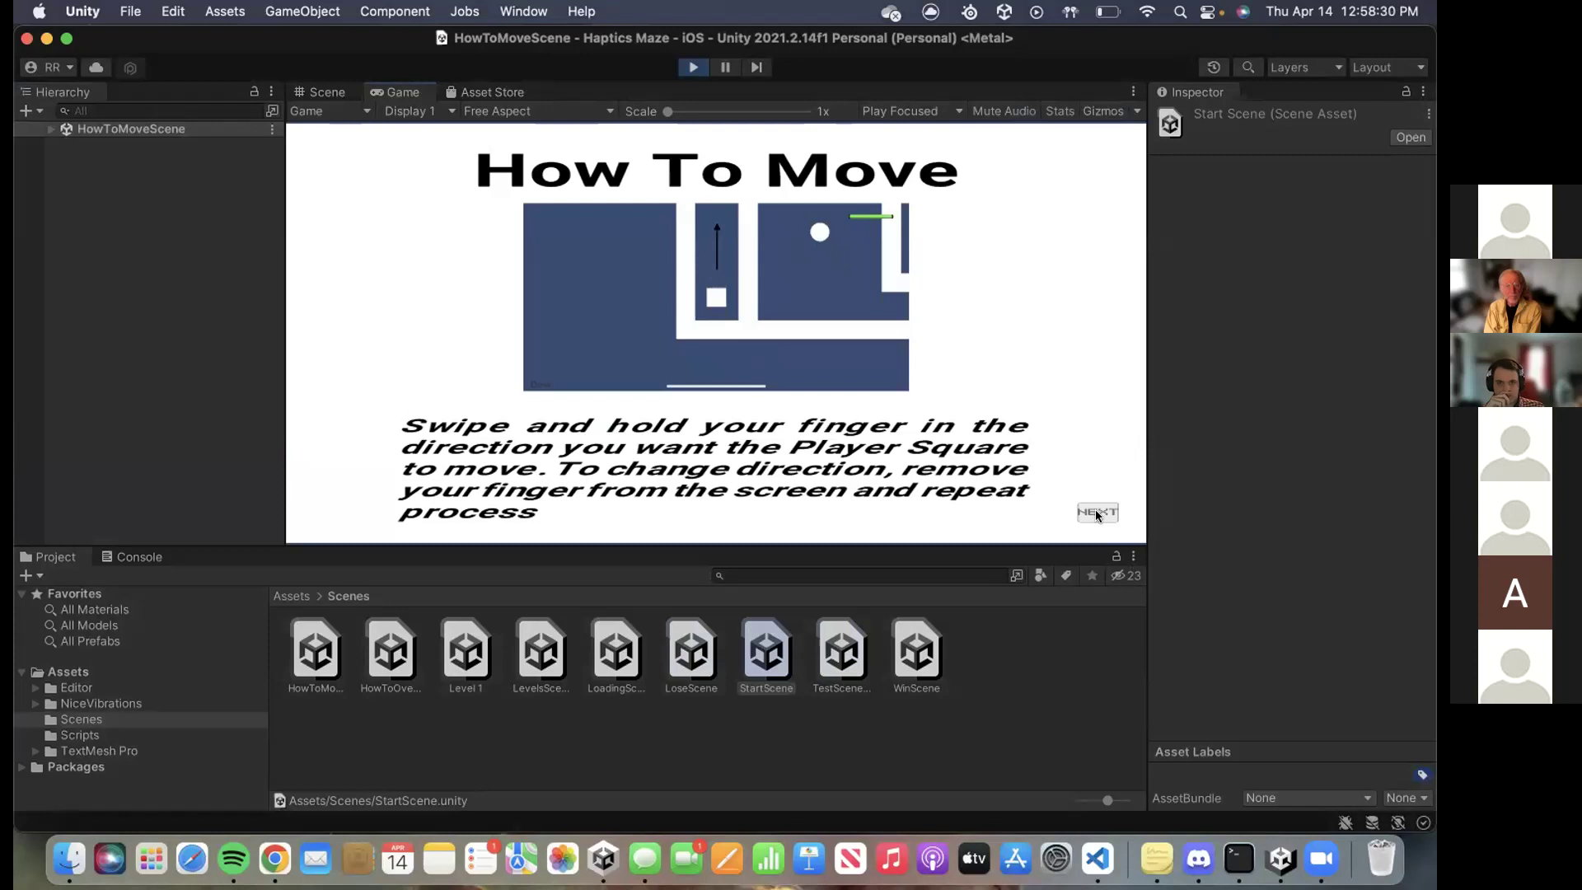
left_click(1097, 513)
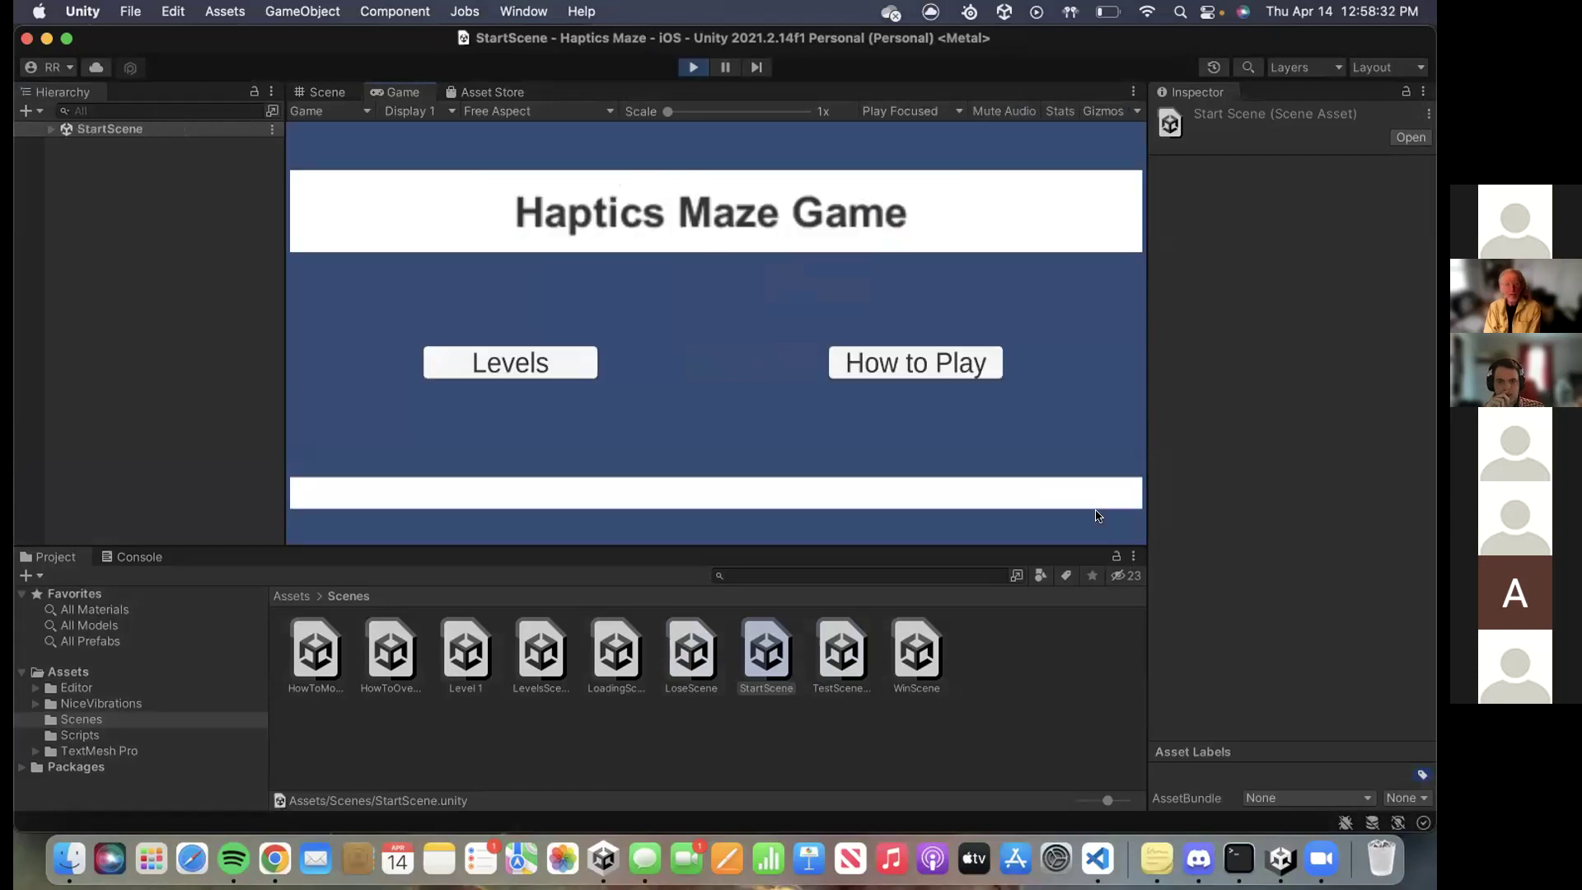